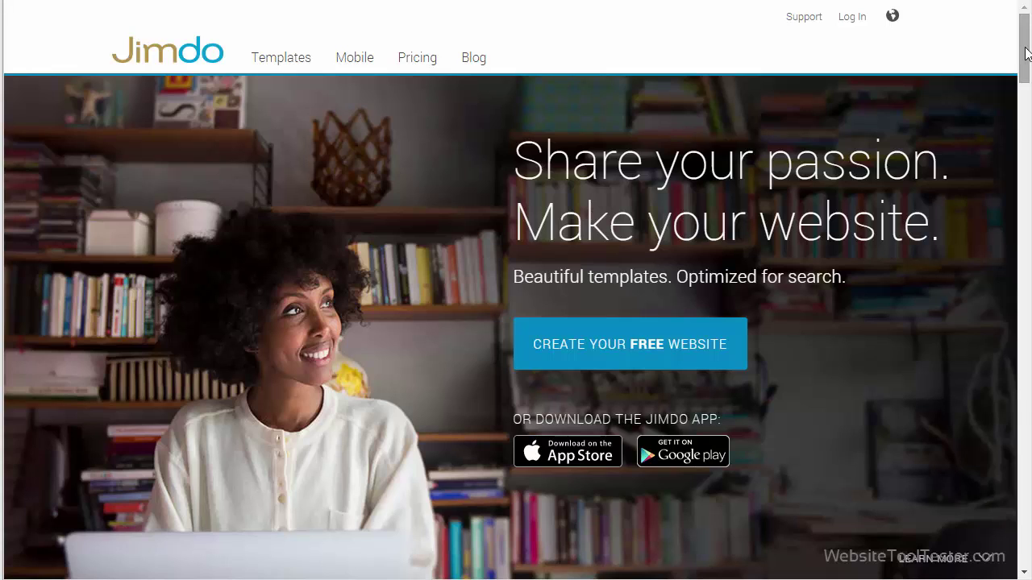
# - Follow the 'our affordable subscriptions' link and scroll down to the Pro and Business plan features
pyautogui.moveTo(1026, 52); pyautogui.dragTo(1025, 131)
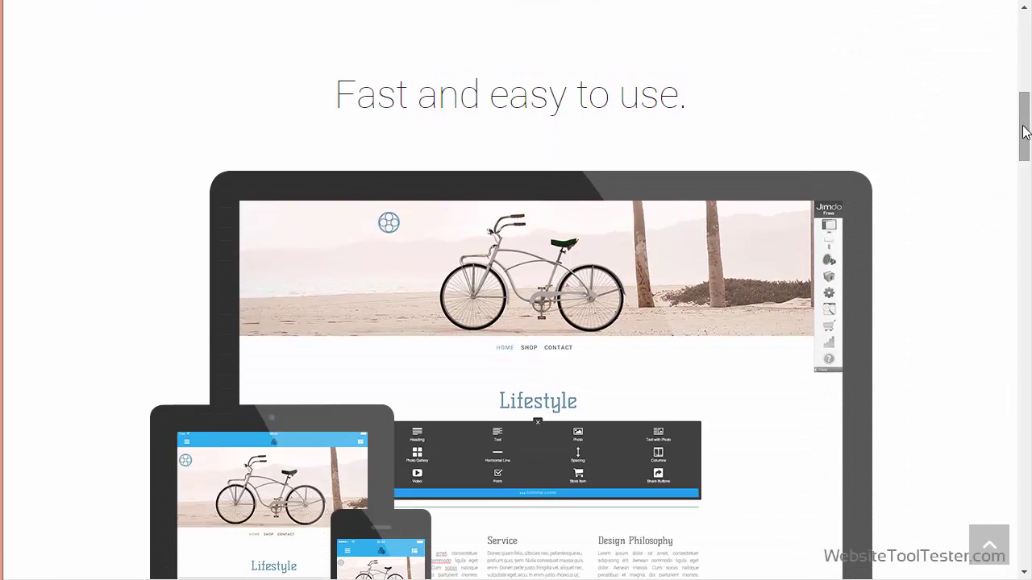
pyautogui.moveTo(1025, 131); pyautogui.dragTo(1023, 427)
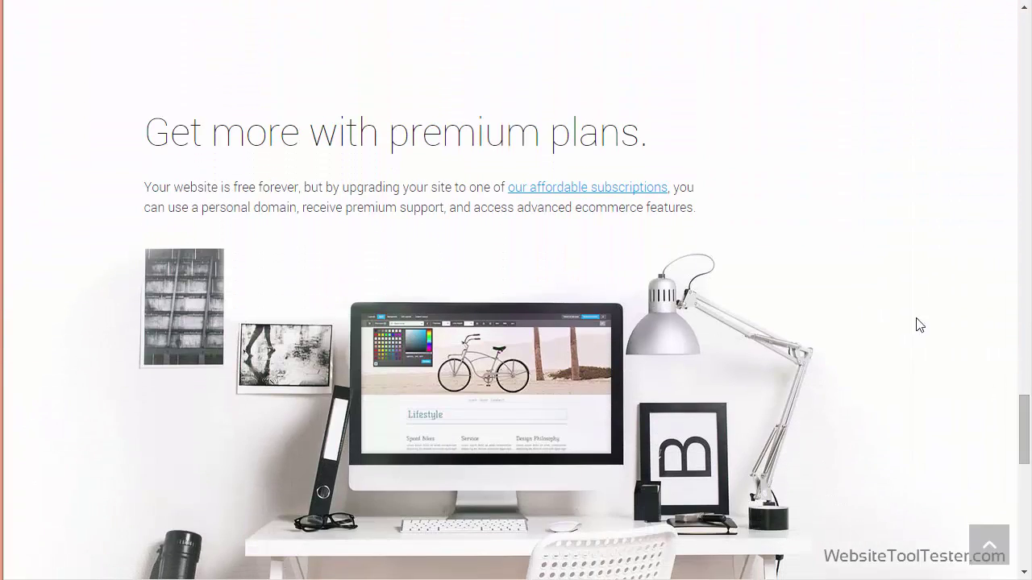
pyautogui.click(650, 192)
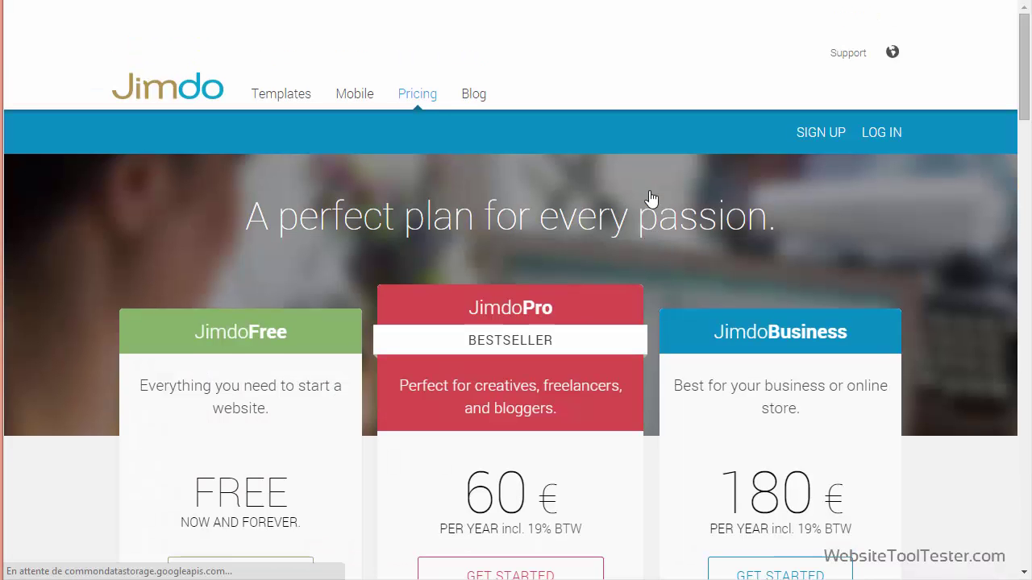
pyautogui.moveTo(1025, 50); pyautogui.dragTo(1030, 192)
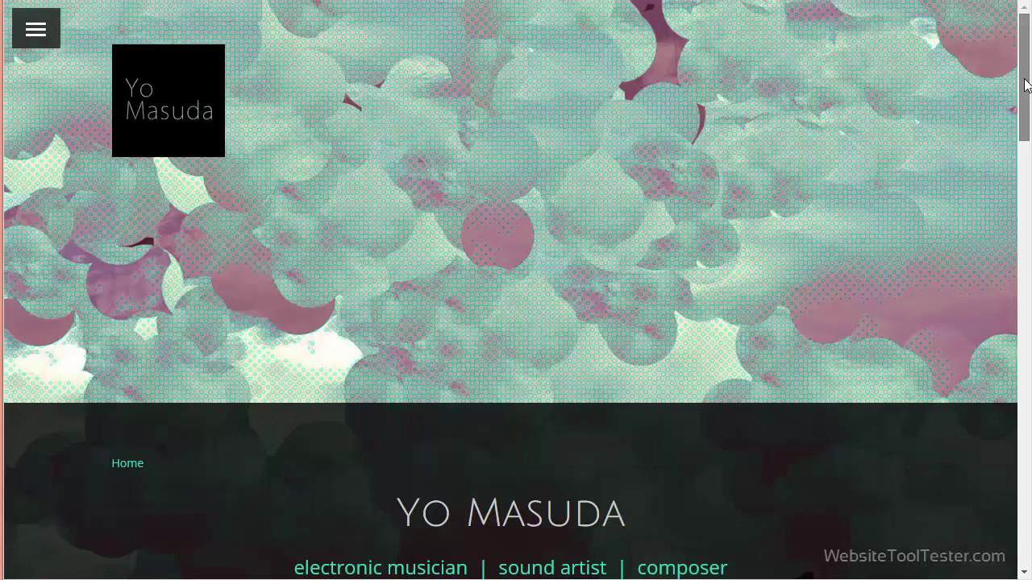
# - Scroll past the musician, photography and online-store examples to the BCN discovery Barcelona site
pyautogui.scroll(-3, 516, 322)
pyautogui.scroll(-3, 1029, 188)
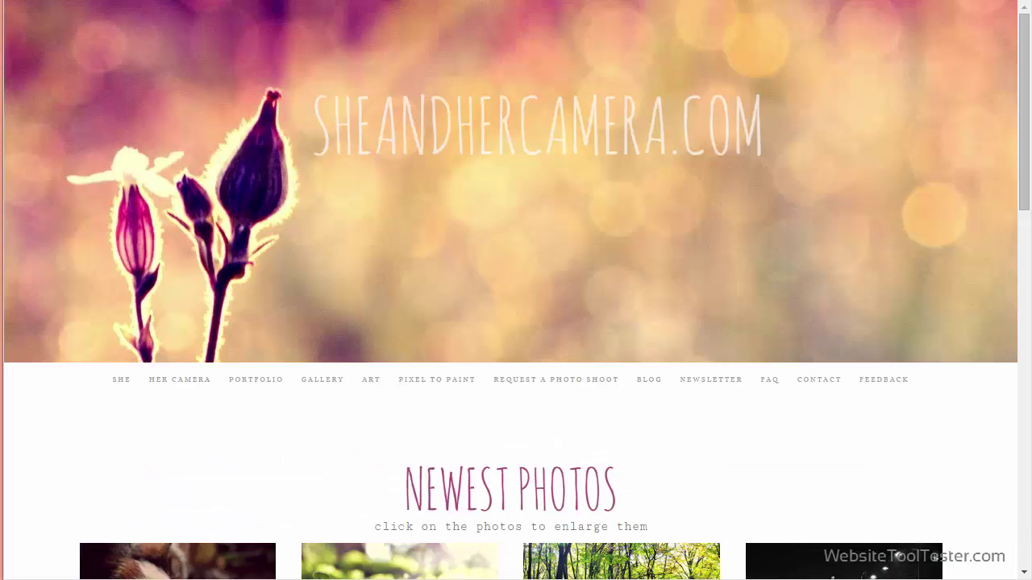
pyautogui.scroll(-3, 1023, 147)
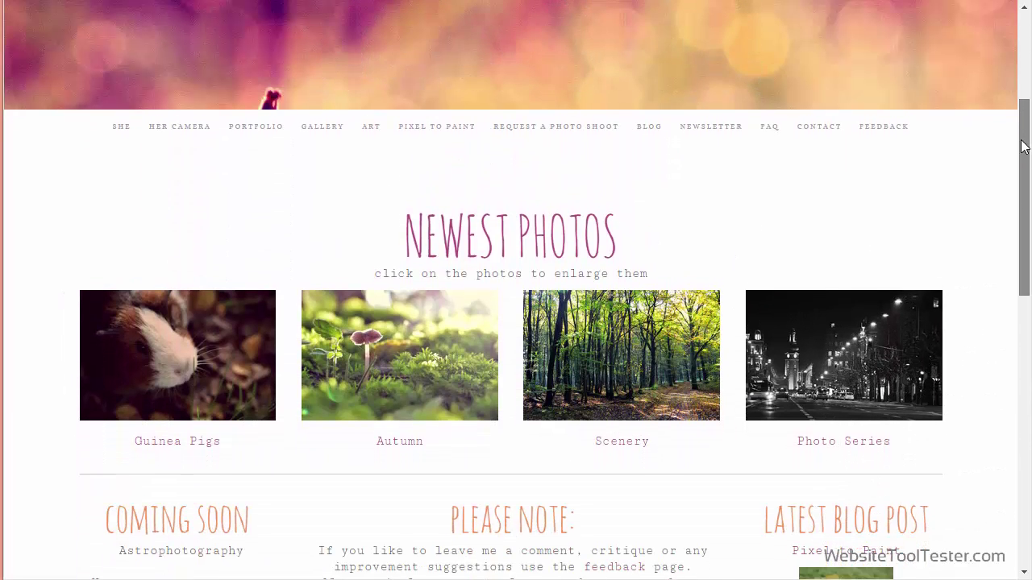
pyautogui.moveTo(1024, 147); pyautogui.dragTo(1024, 183)
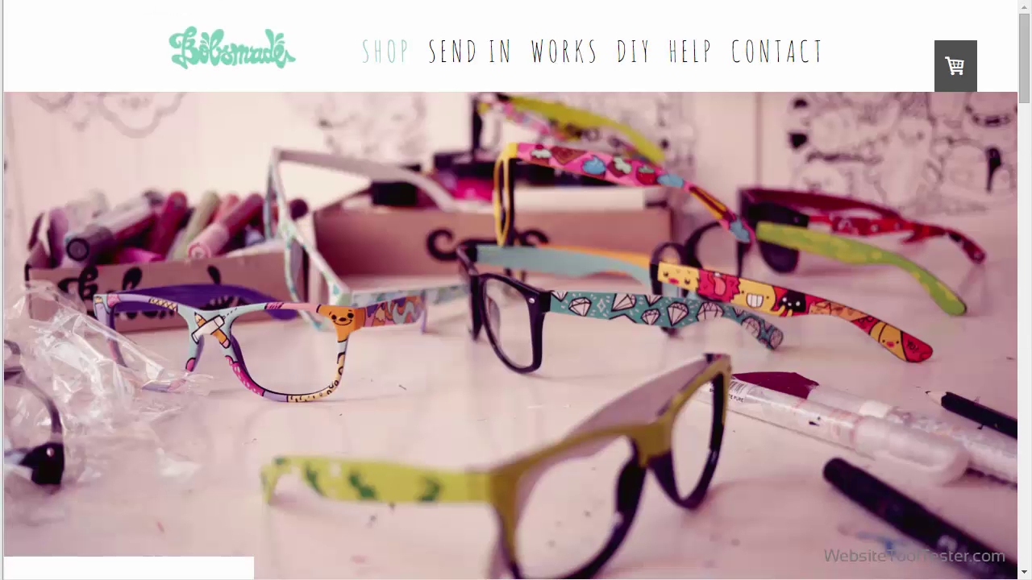
pyautogui.scroll(-4, 516, 322)
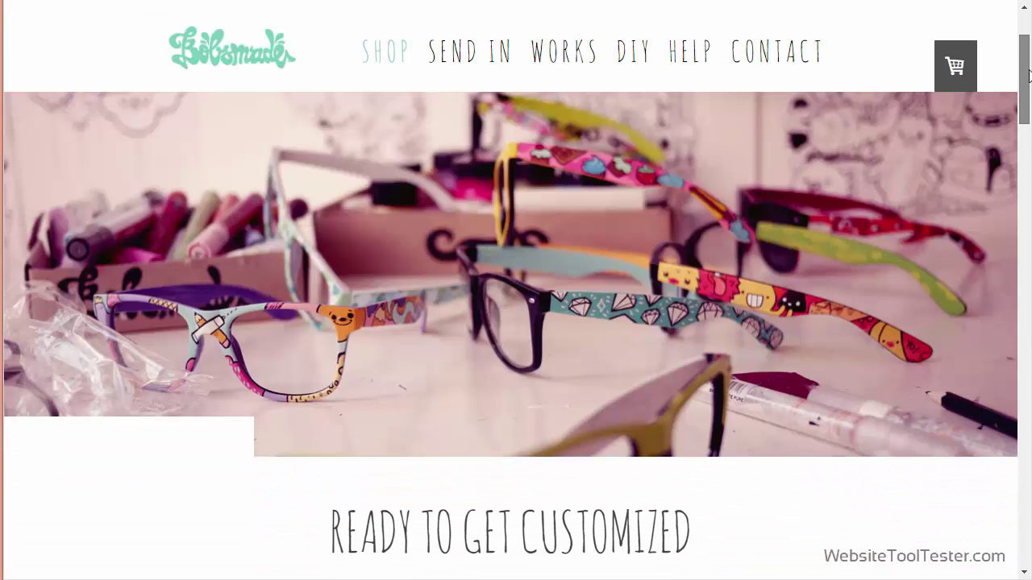
pyautogui.scroll(-3, 516, 322)
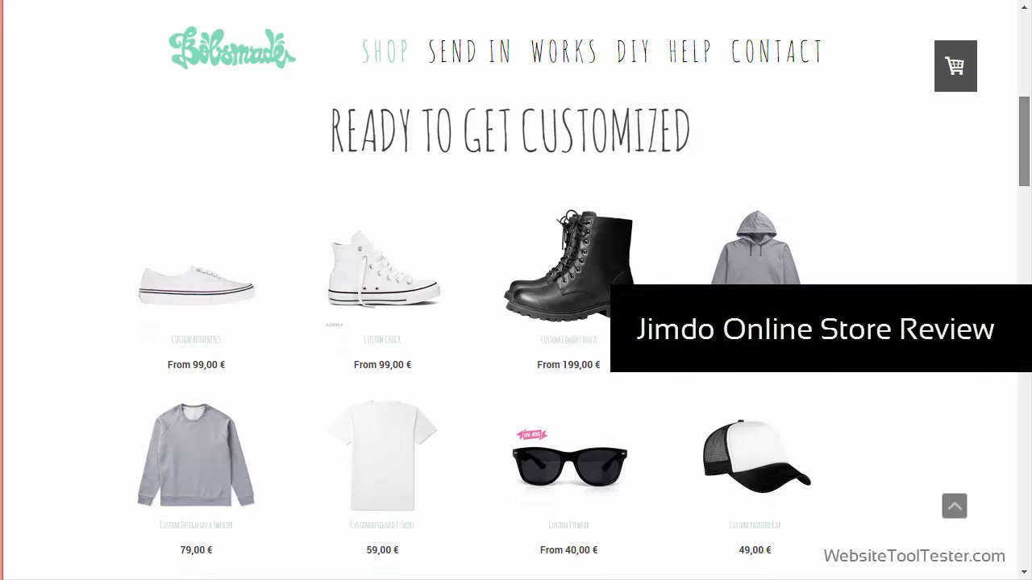
pyautogui.scroll(-8, 515, 322)
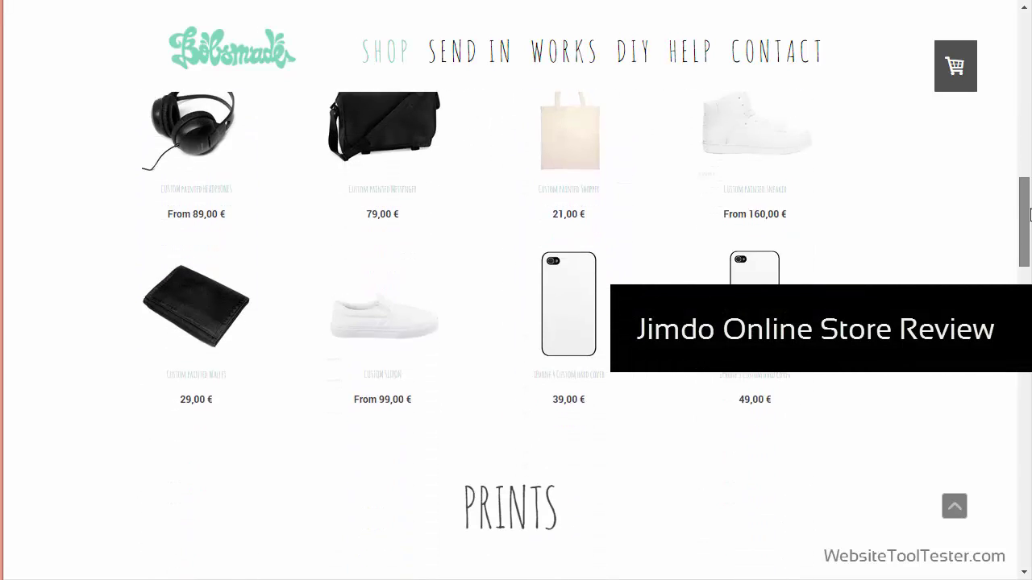
pyautogui.moveTo(1027, 240); pyautogui.dragTo(1008, 512)
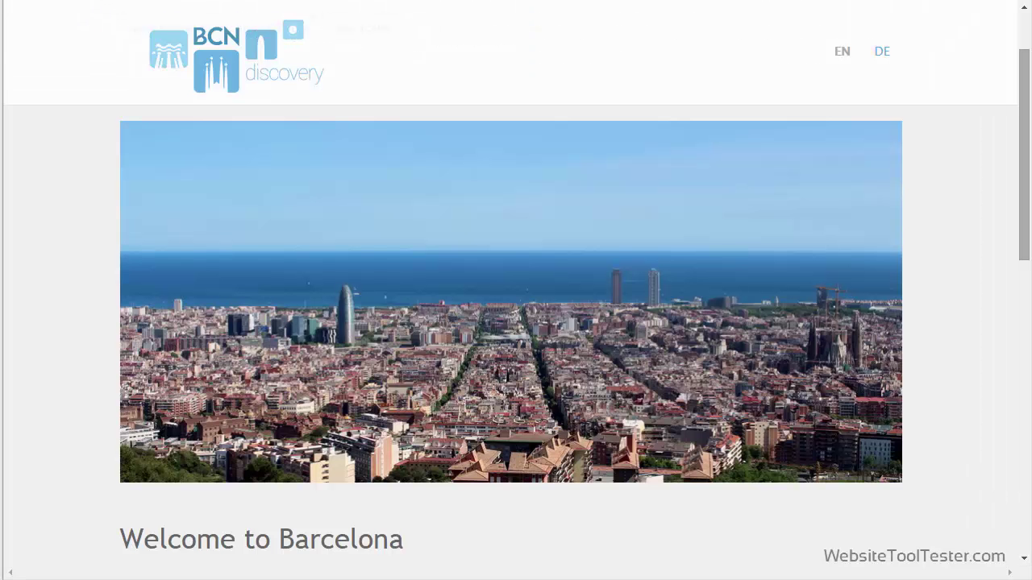
# - Scroll the BCN discovery page in the editor down to the Welcome to Barcelona text block
pyautogui.moveTo(1029, 135); pyautogui.dragTo(1028, 358)
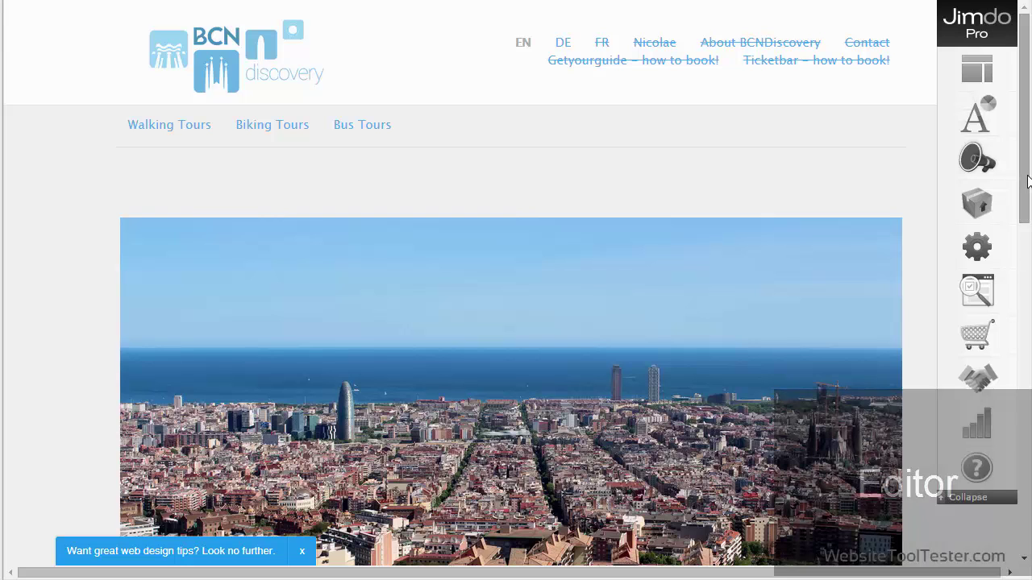
pyautogui.moveTo(1026, 179); pyautogui.dragTo(1025, 361)
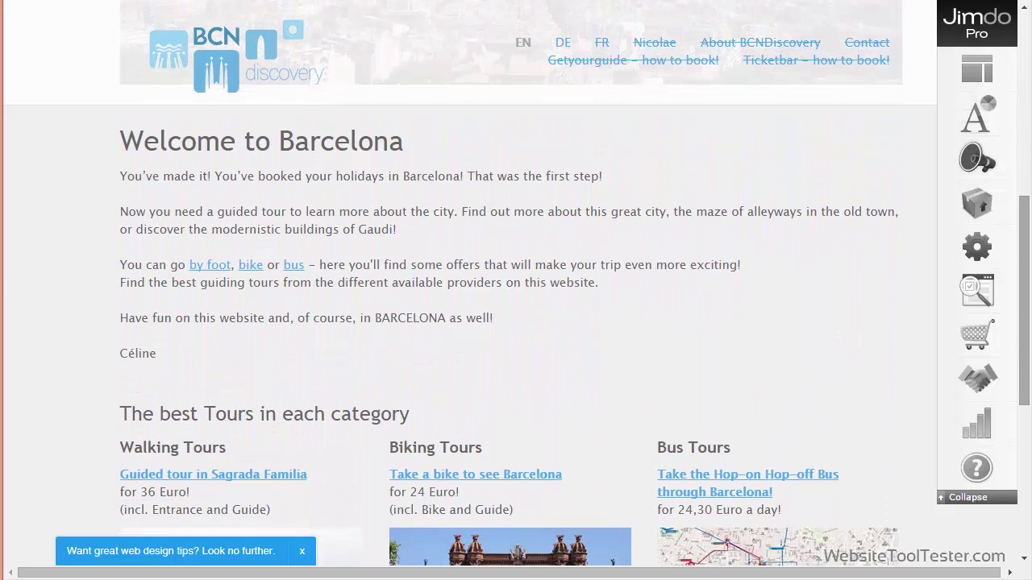
pyautogui.moveTo(212, 256)
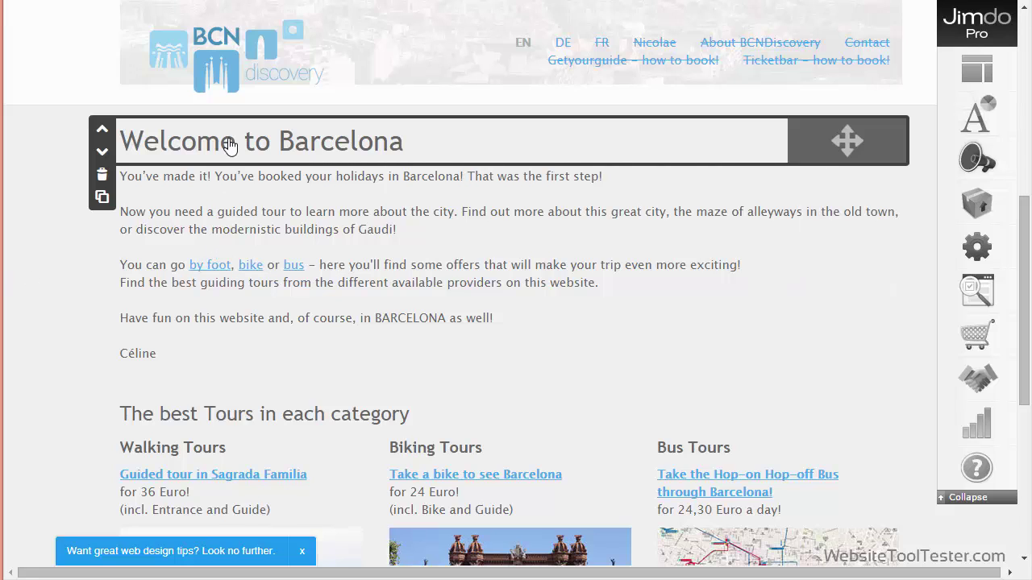
pyautogui.click(480, 246)
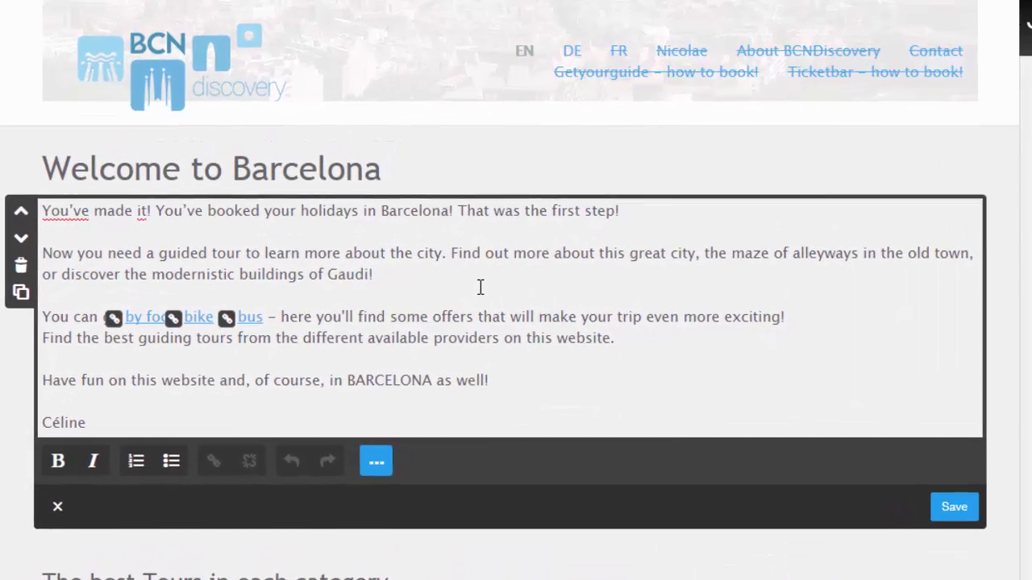
pyautogui.doubleClick(375, 382)
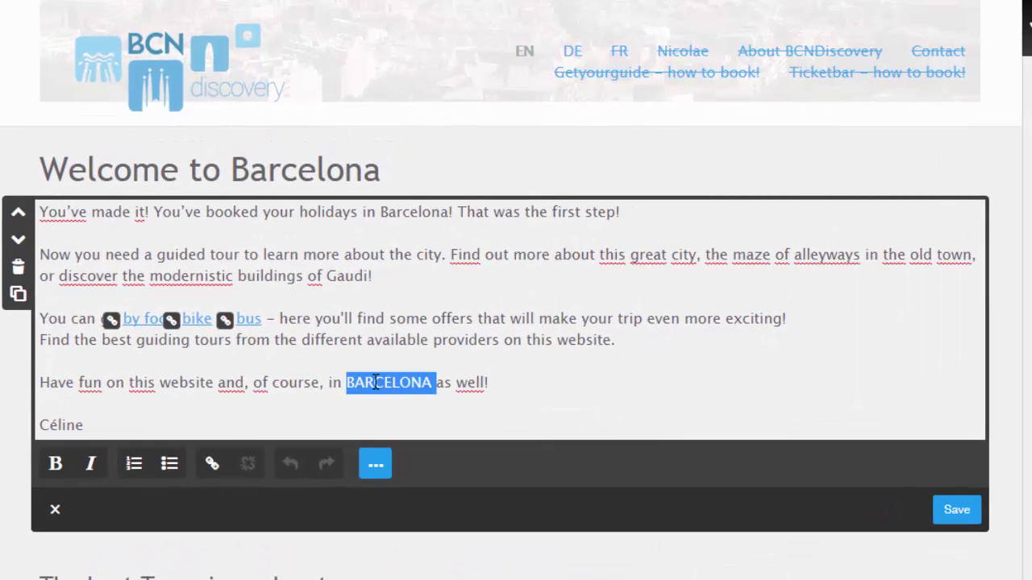
pyautogui.click(55, 466)
pyautogui.click(91, 469)
pyautogui.click(95, 474)
pyautogui.click(56, 466)
pyautogui.click(478, 384)
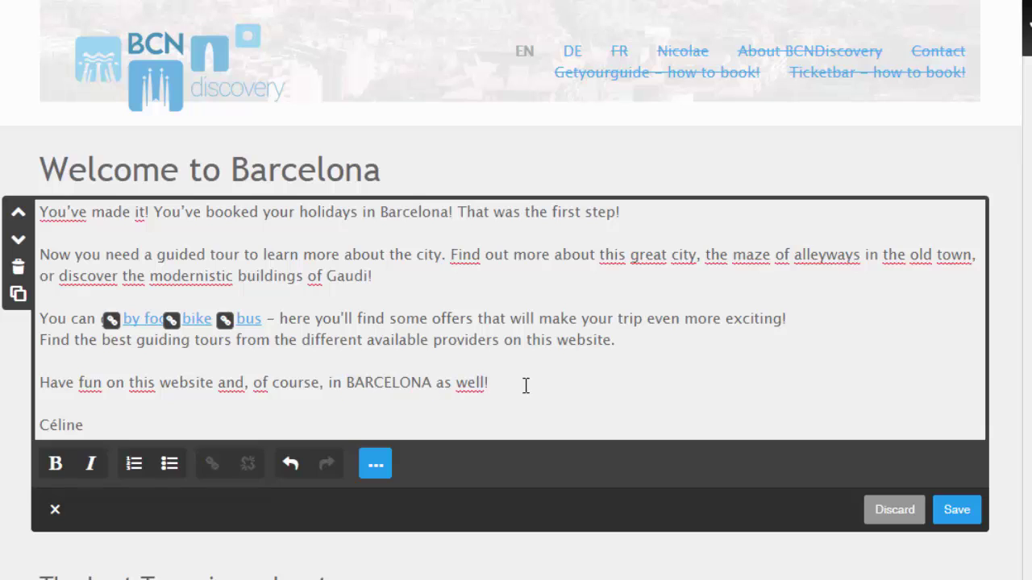
pyautogui.click(895, 510)
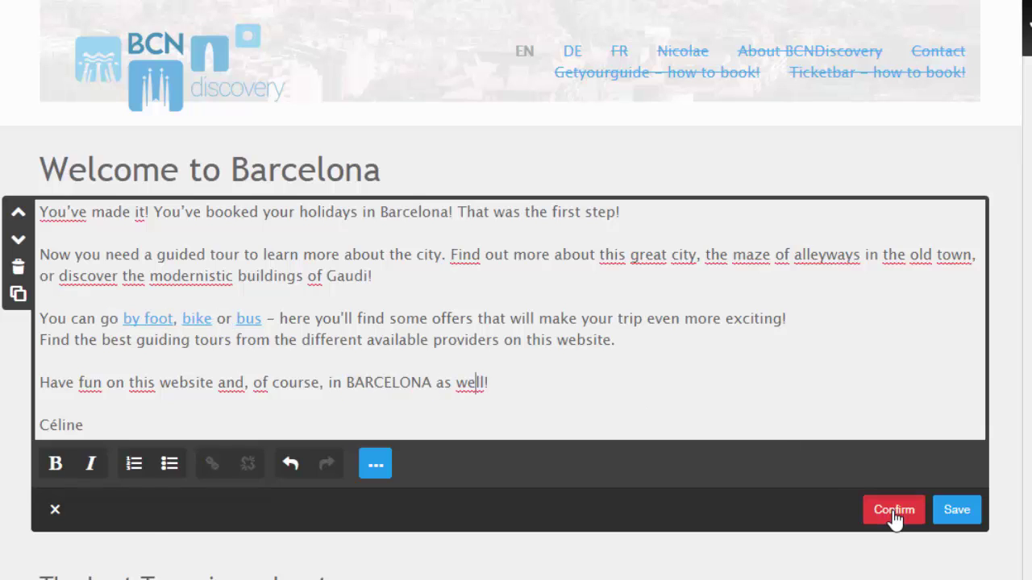
pyautogui.click(894, 510)
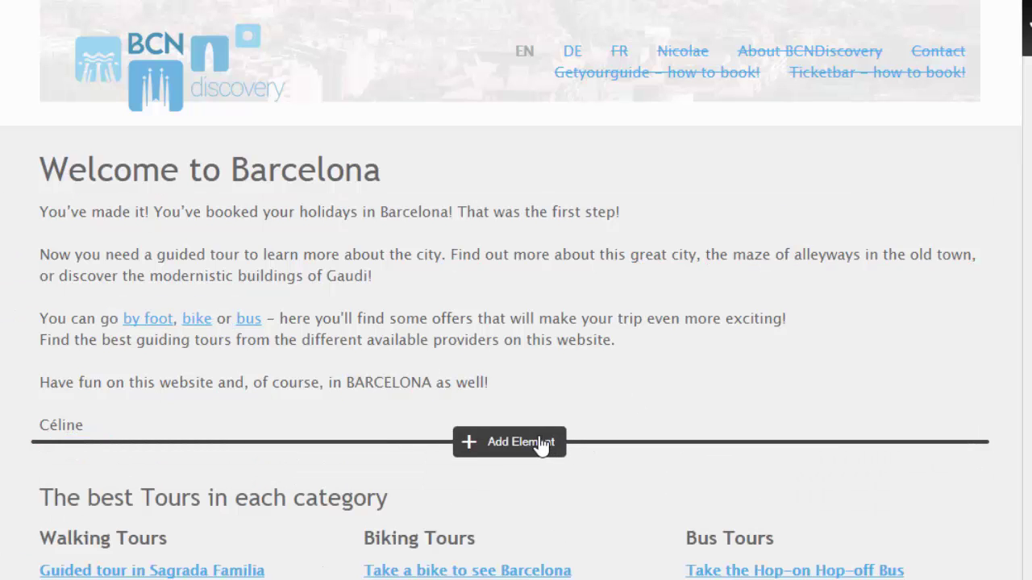
pyautogui.click(542, 447)
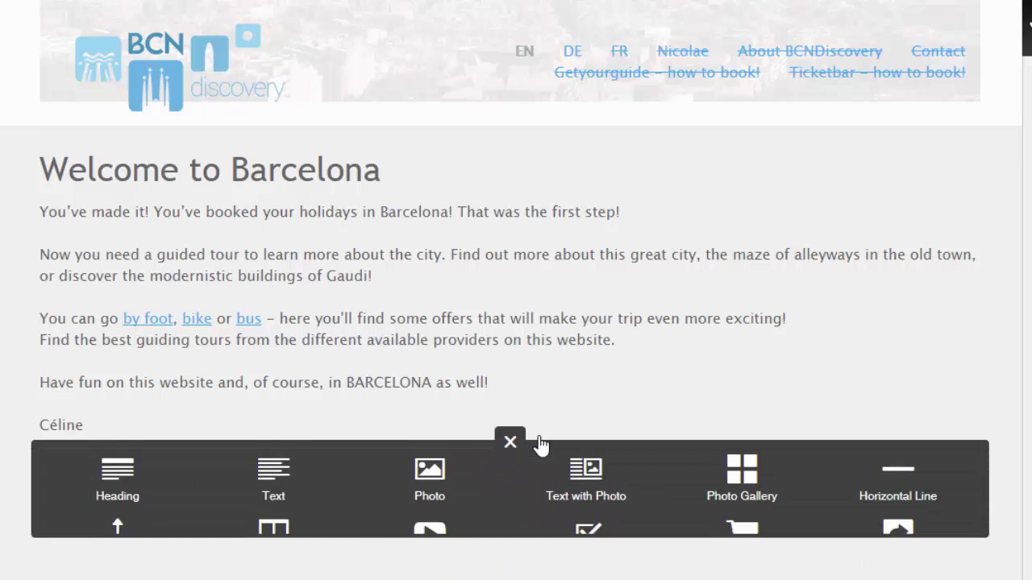
# - Add a photo element below the welcome text and upload the jpg street photo
pyautogui.click(436, 486)
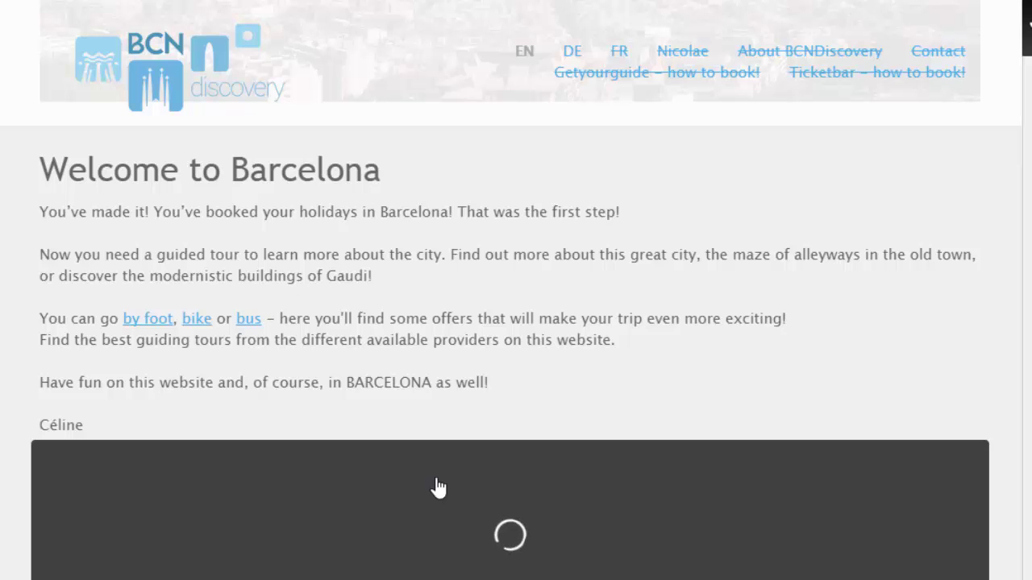
pyautogui.click(431, 506)
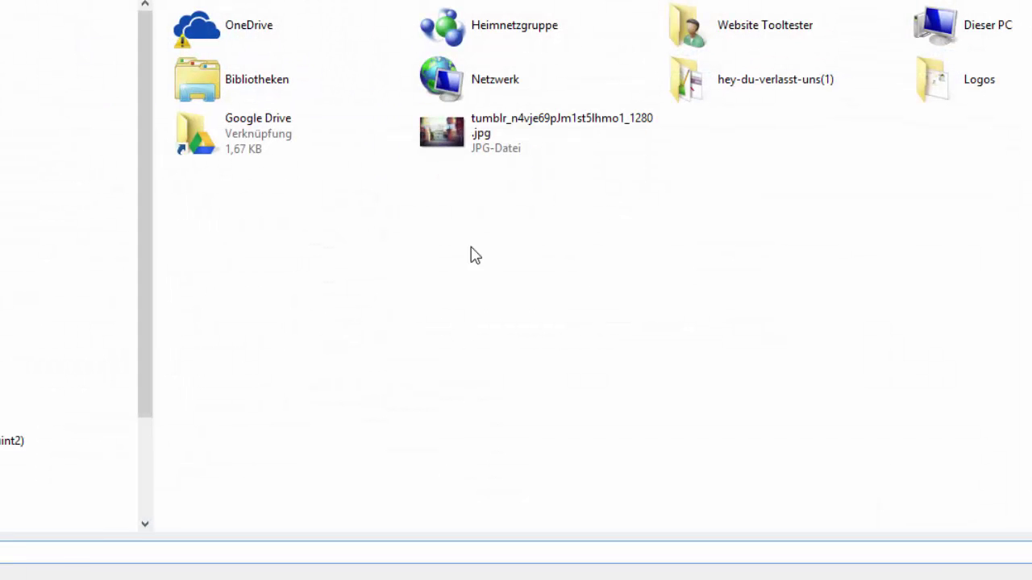
pyautogui.click(498, 122)
pyautogui.press('Return')
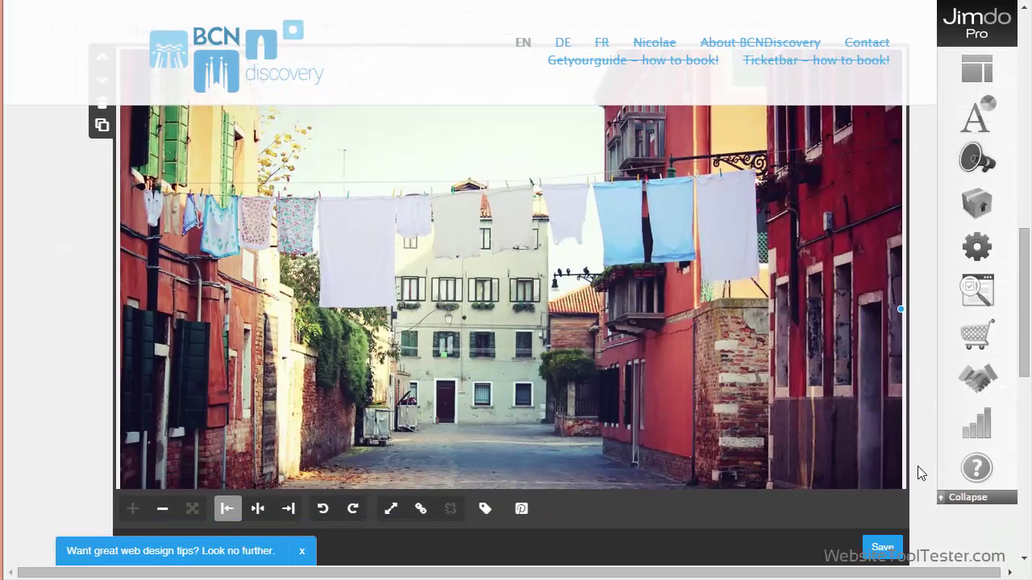
# - Shrink the photo to about two-thirds width and save it
pyautogui.moveTo(898, 314)
pyautogui.moveTo(897, 308); pyautogui.dragTo(648, 301)
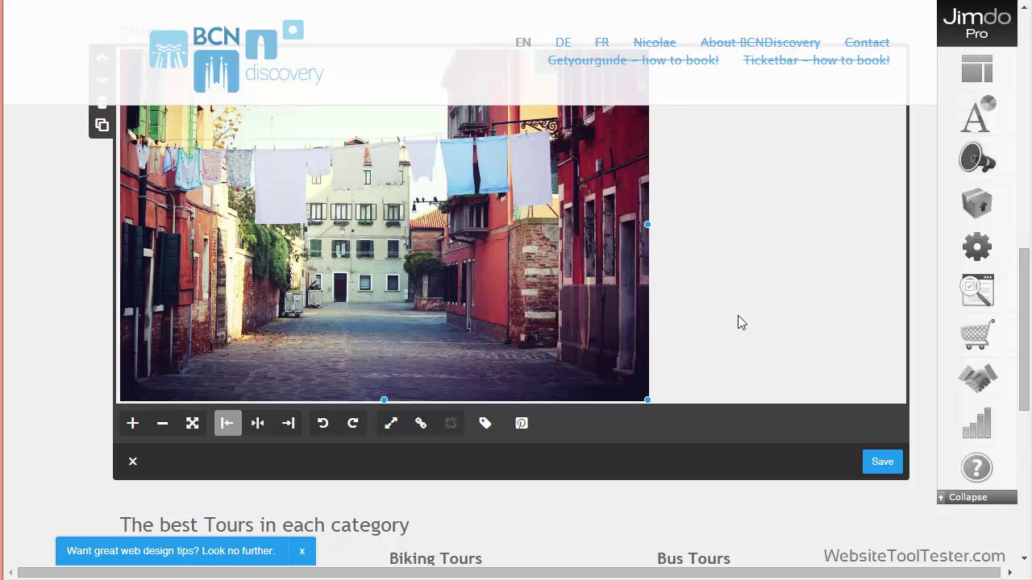
pyautogui.scroll(1, 742, 323)
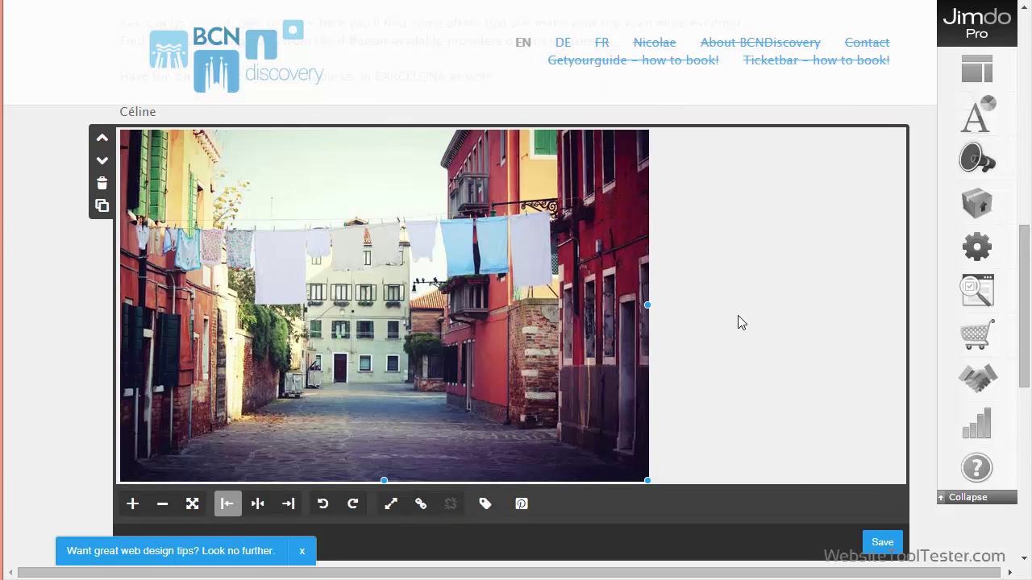
pyautogui.click(884, 550)
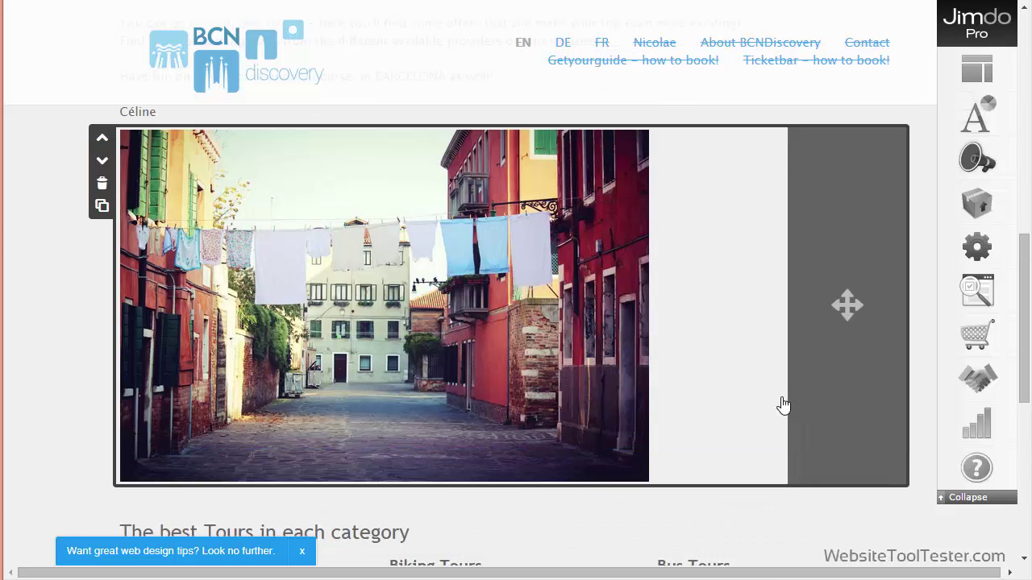
# - Insert a GoogleMaps element from Additional Elements and drag it above the street photo
pyautogui.moveTo(568, 491)
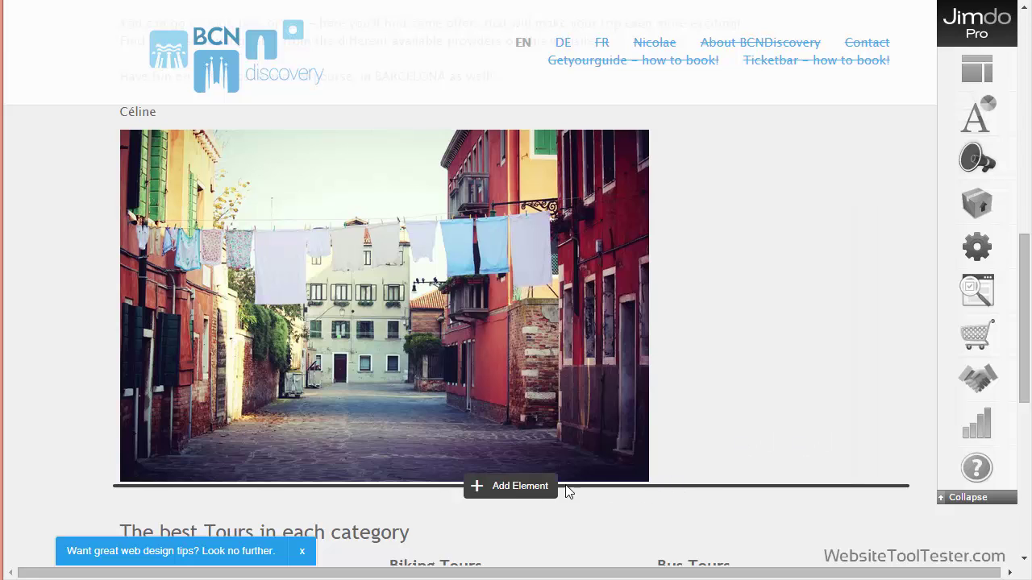
pyautogui.click(520, 487)
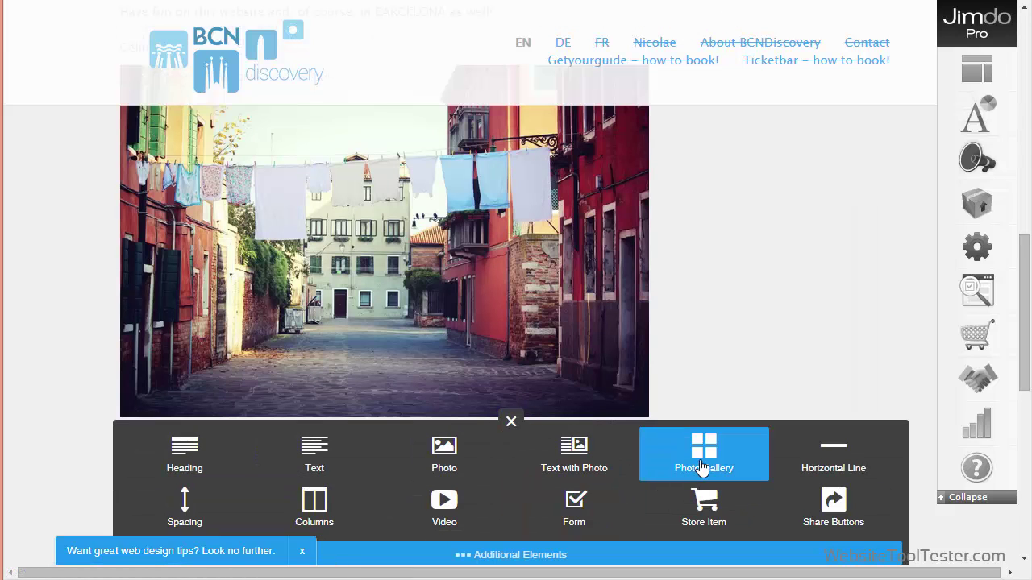
pyautogui.click(502, 555)
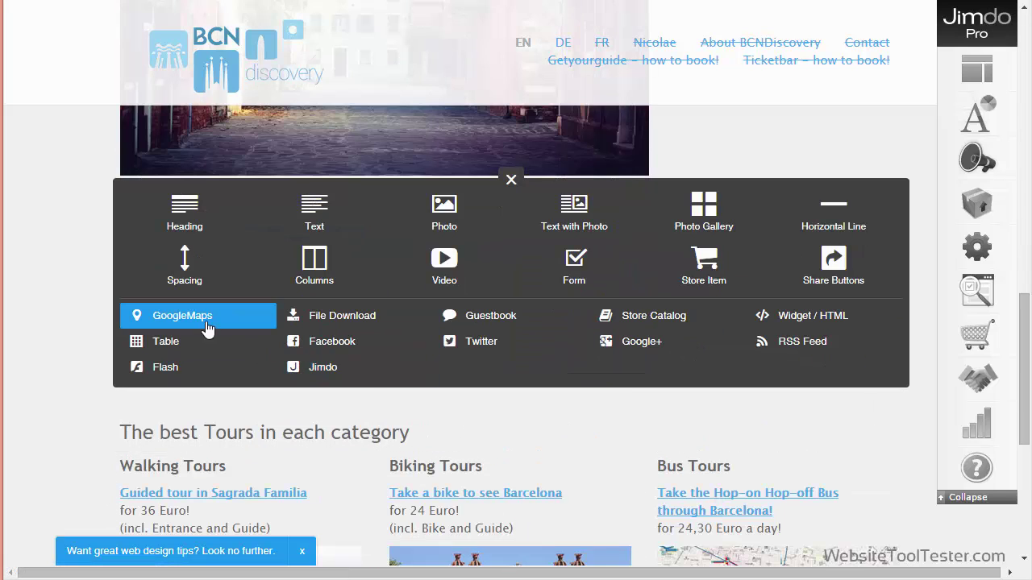
pyautogui.click(205, 320)
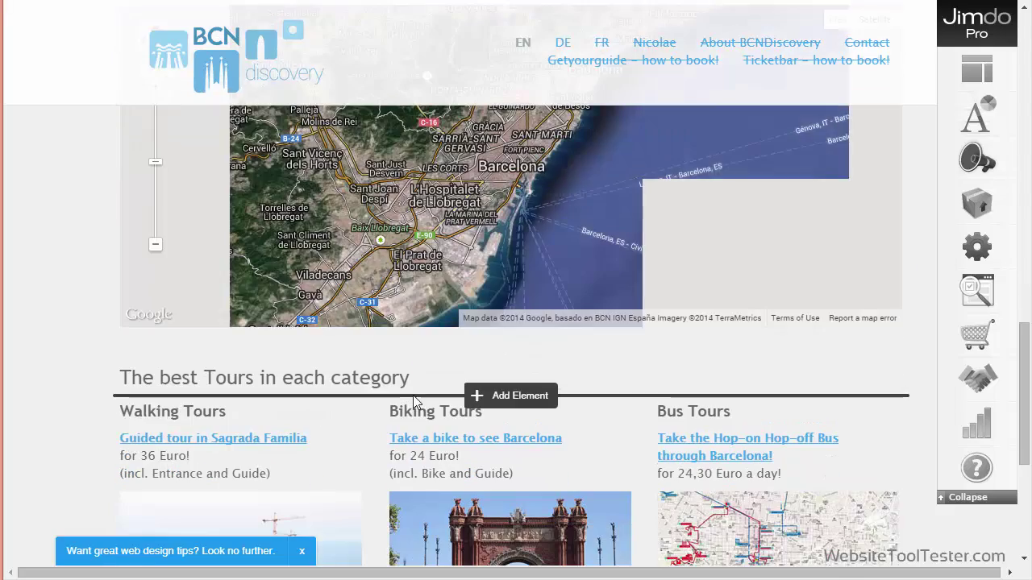
pyautogui.scroll(6, 861, 212)
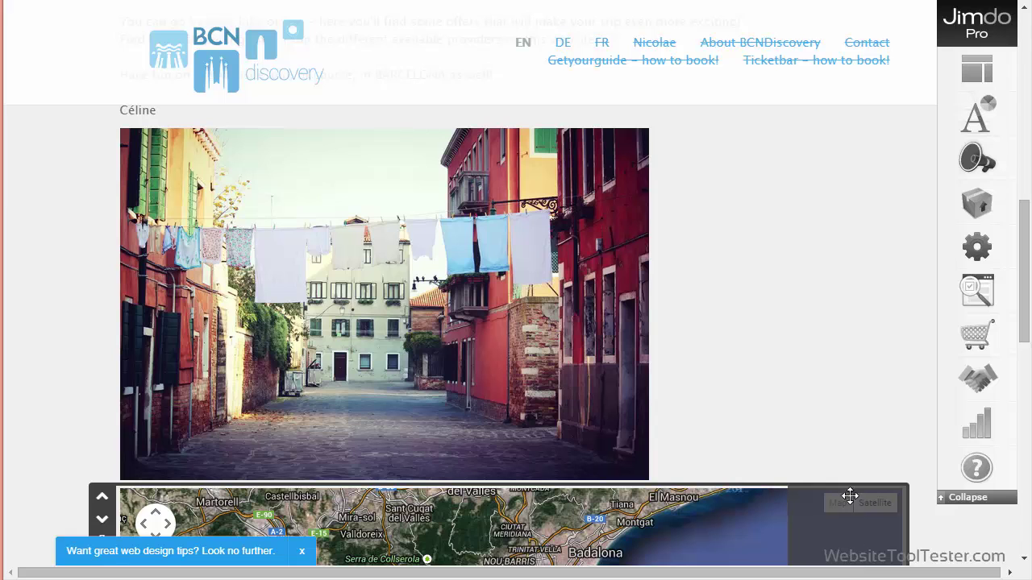
pyautogui.moveTo(849, 495); pyautogui.dragTo(727, 152)
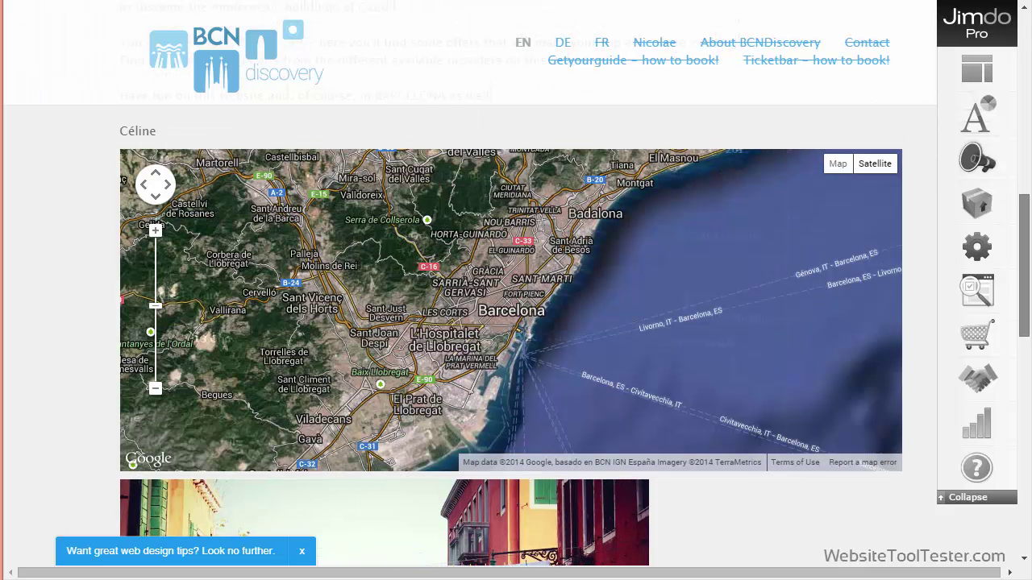
pyautogui.scroll(10, 510, 363)
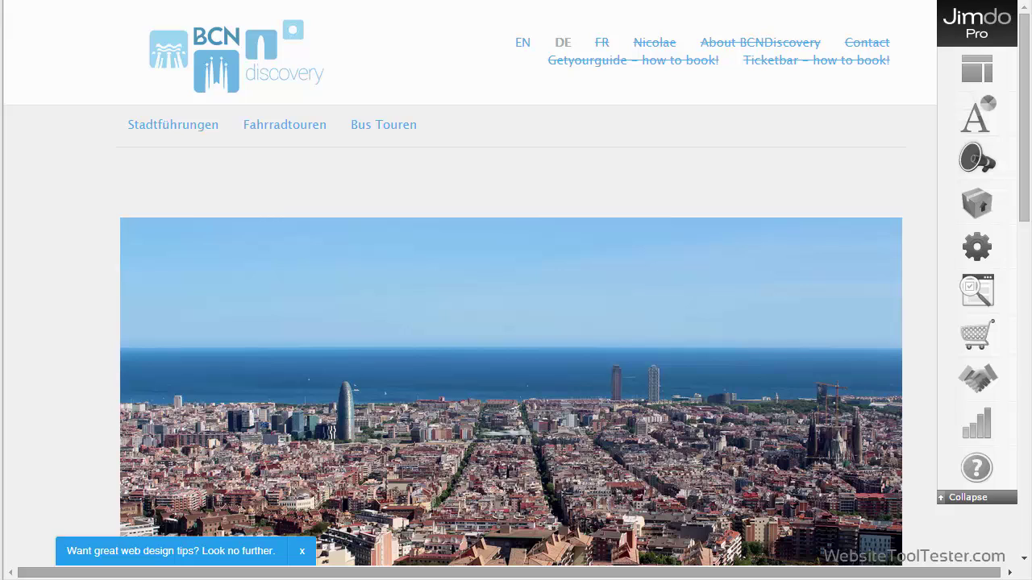
# - Browse the template carousel, preview Cairo, and save it as the site's template
pyautogui.click(979, 73)
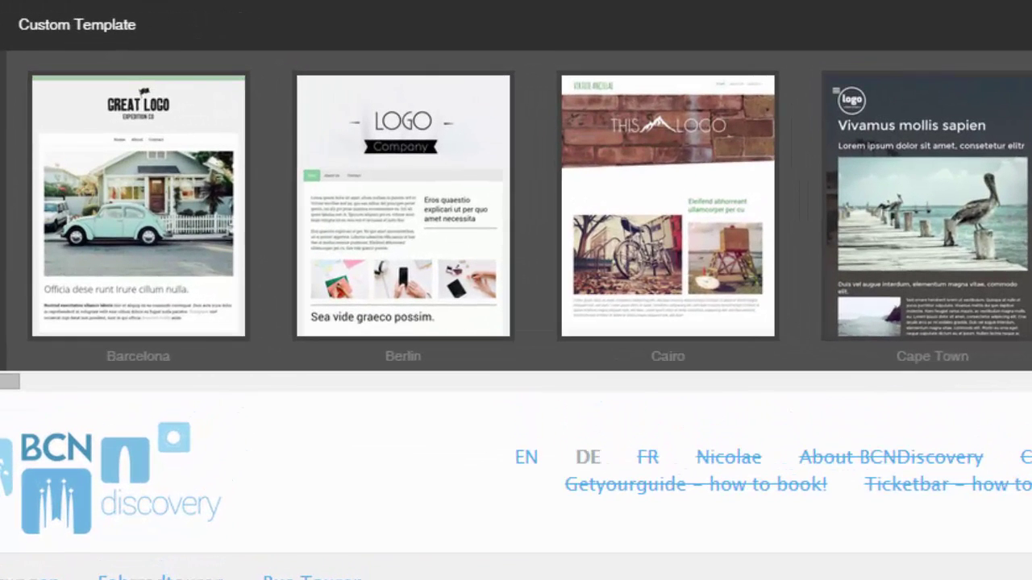
pyautogui.hscroll(5, 516, 209)
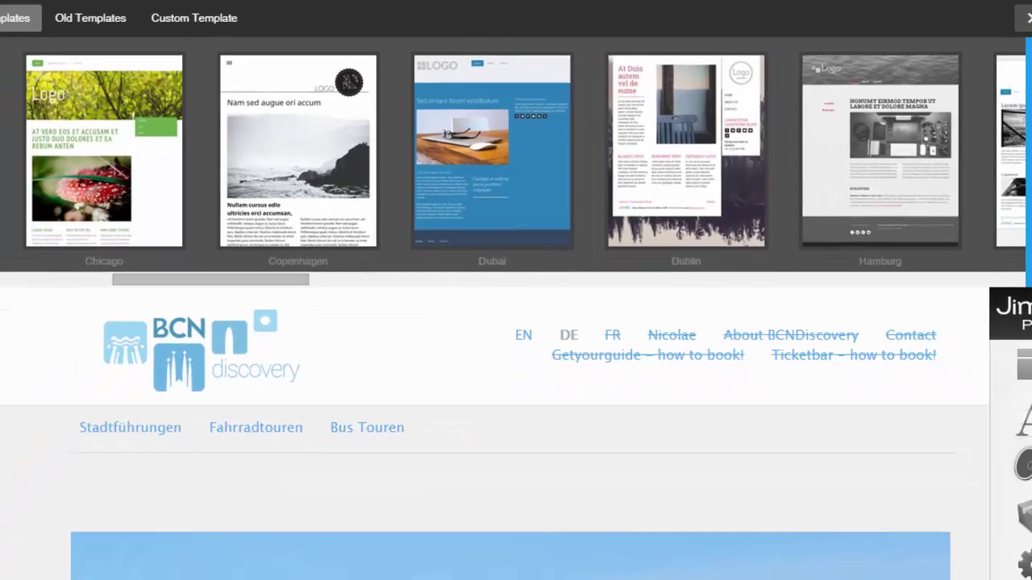
pyautogui.click(992, 148)
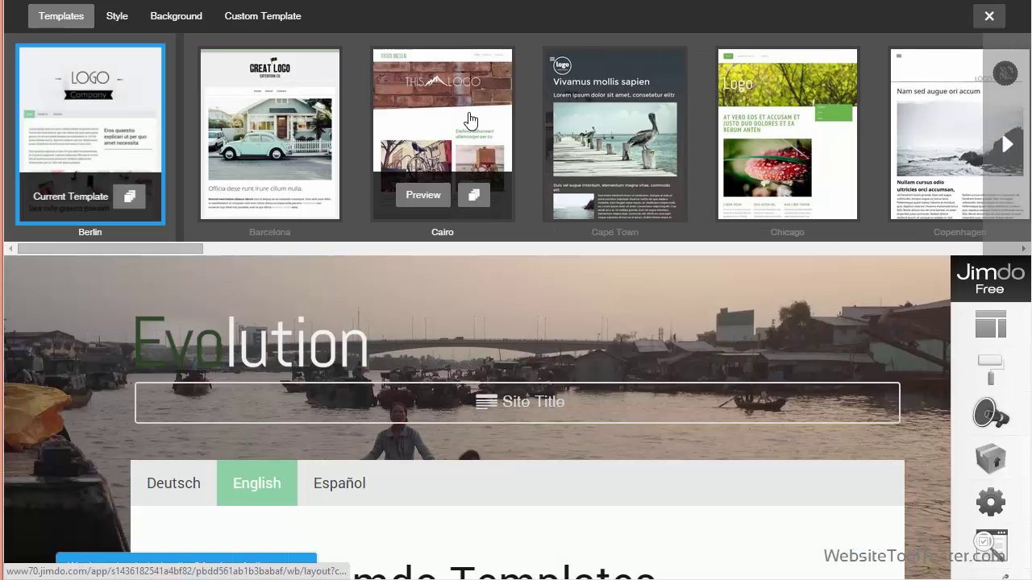
pyautogui.click(468, 120)
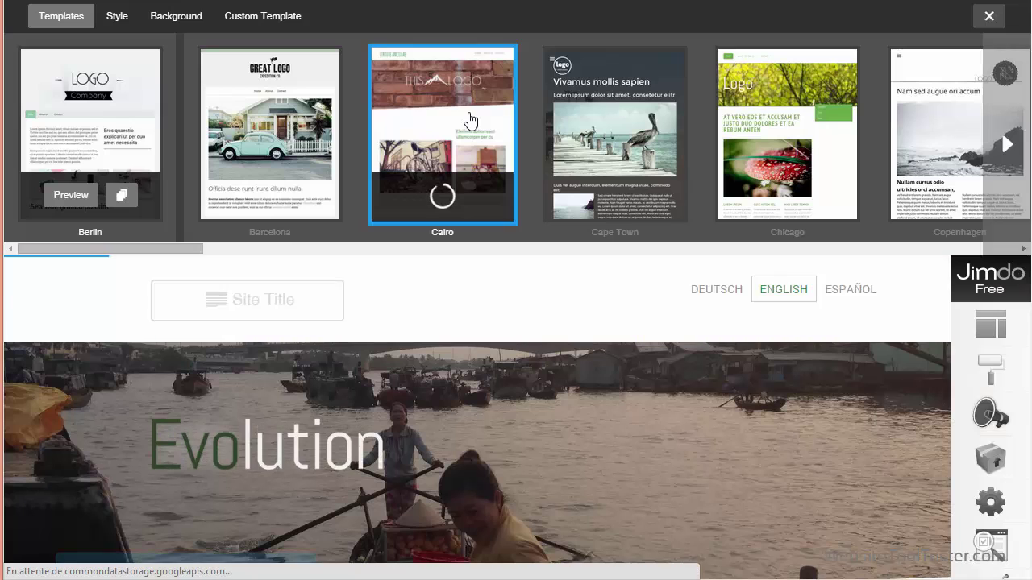
pyautogui.click(610, 282)
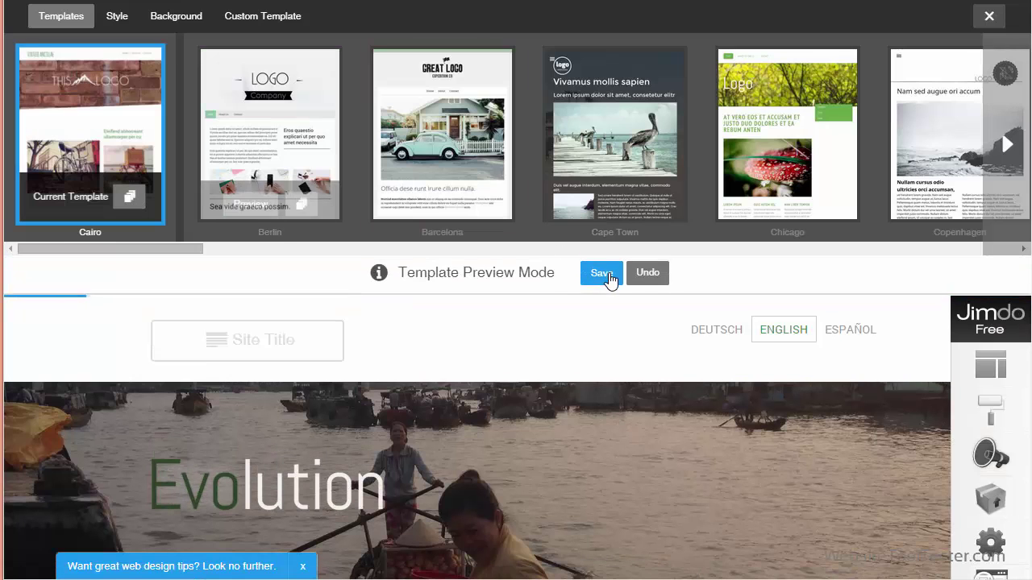
pyautogui.click(999, 23)
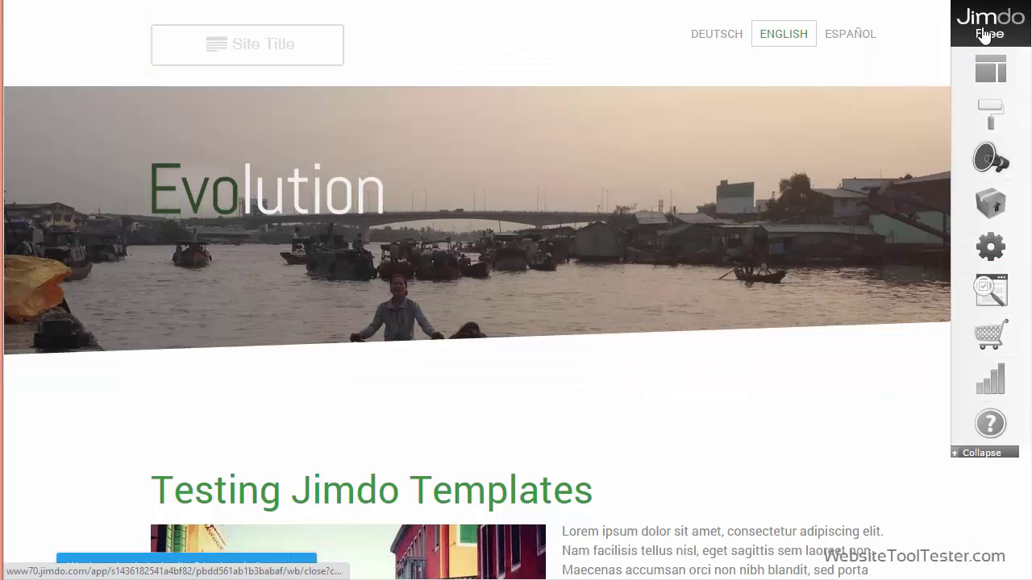
pyautogui.scroll(-15, 561, 368)
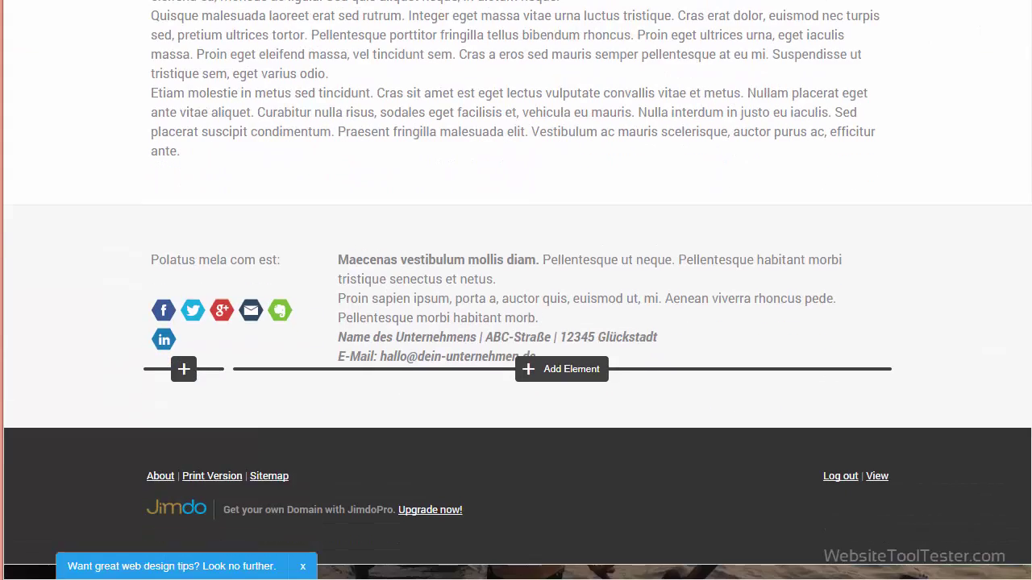
pyautogui.click(876, 477)
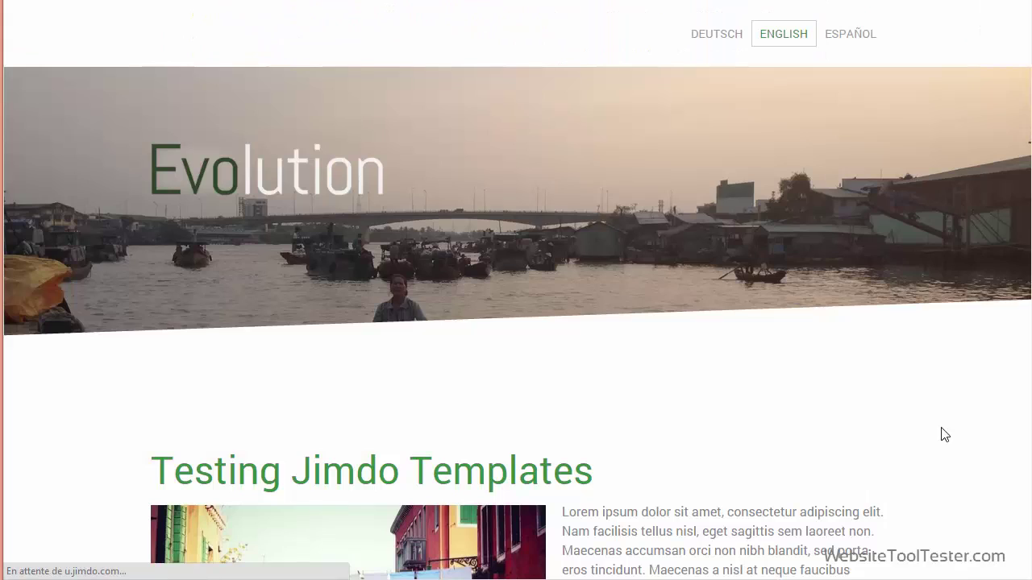
pyautogui.moveTo(1005, 321); pyautogui.dragTo(306, 332)
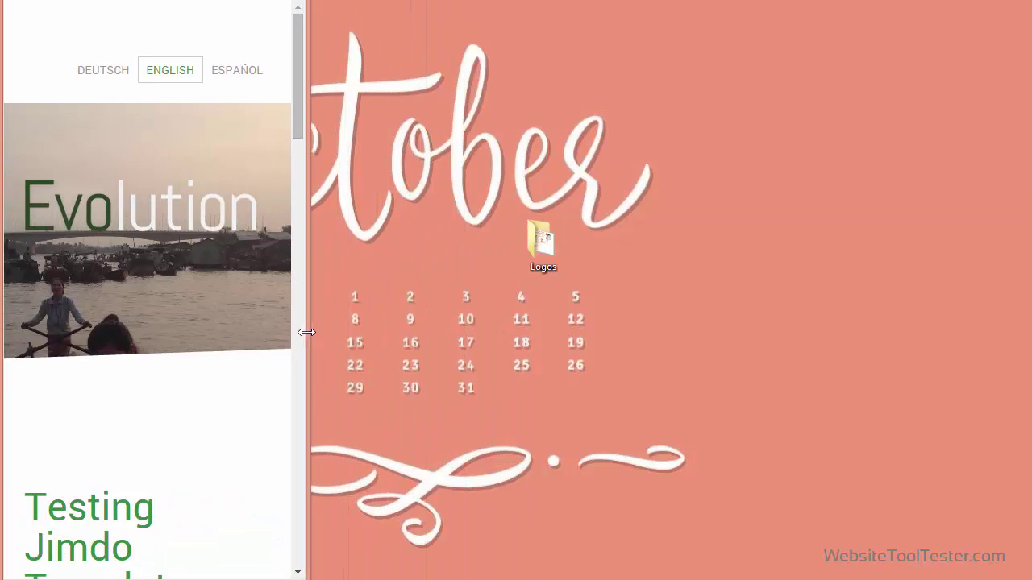
pyautogui.moveTo(302, 105)
pyautogui.mouseDown()
pyautogui.moveTo(296, 349)
pyautogui.moveTo(307, 100)
pyautogui.mouseUp()
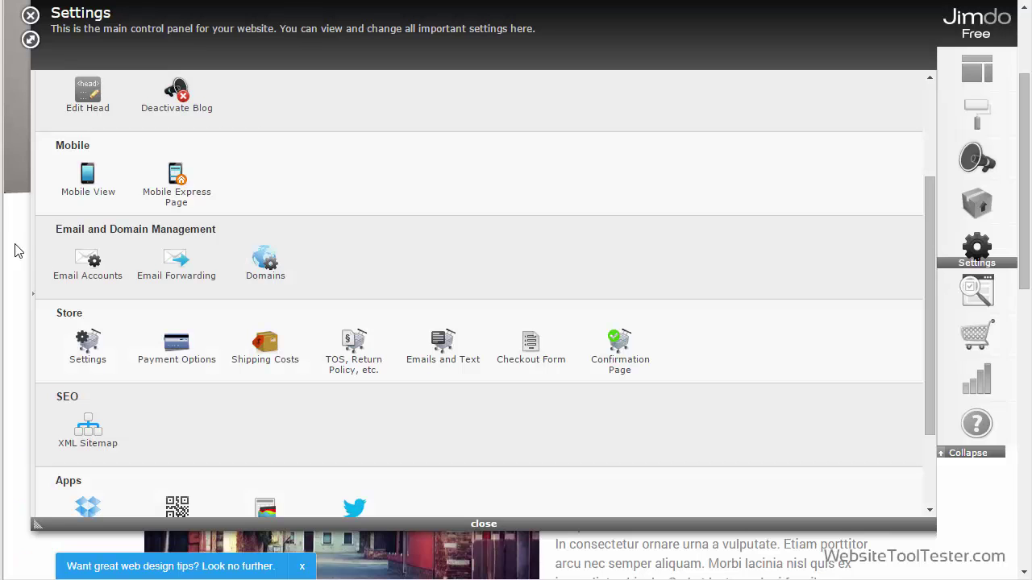
pyautogui.click(86, 179)
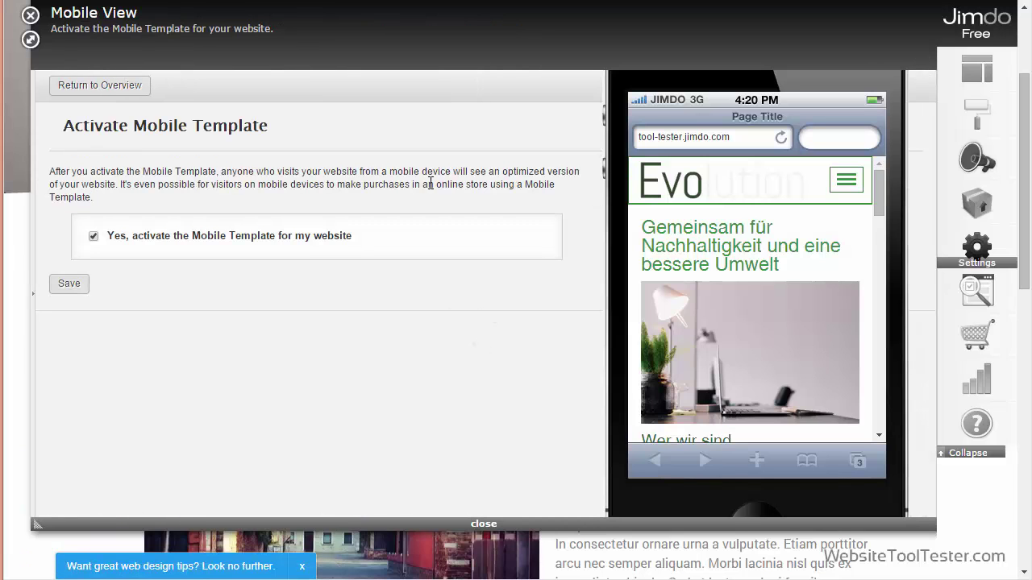
pyautogui.moveTo(885, 182)
pyautogui.mouseDown()
pyautogui.moveTo(883, 223)
pyautogui.moveTo(886, 185)
pyautogui.mouseUp()
pyautogui.click(70, 90)
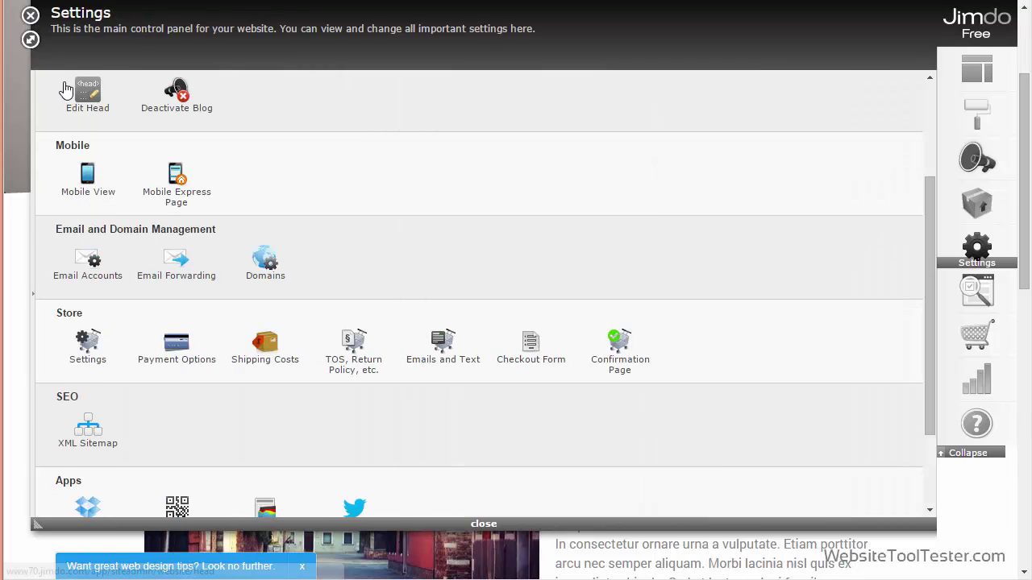
pyautogui.click(32, 19)
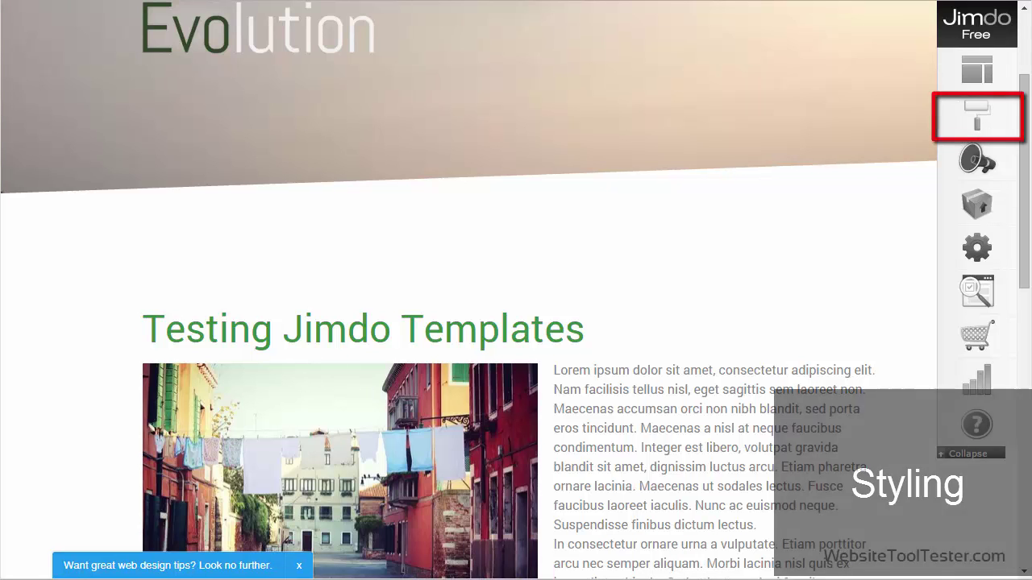
# - Set the Testing Jimdo Templates heading font to Actor, after previewing Abel, and save
pyautogui.click(976, 112)
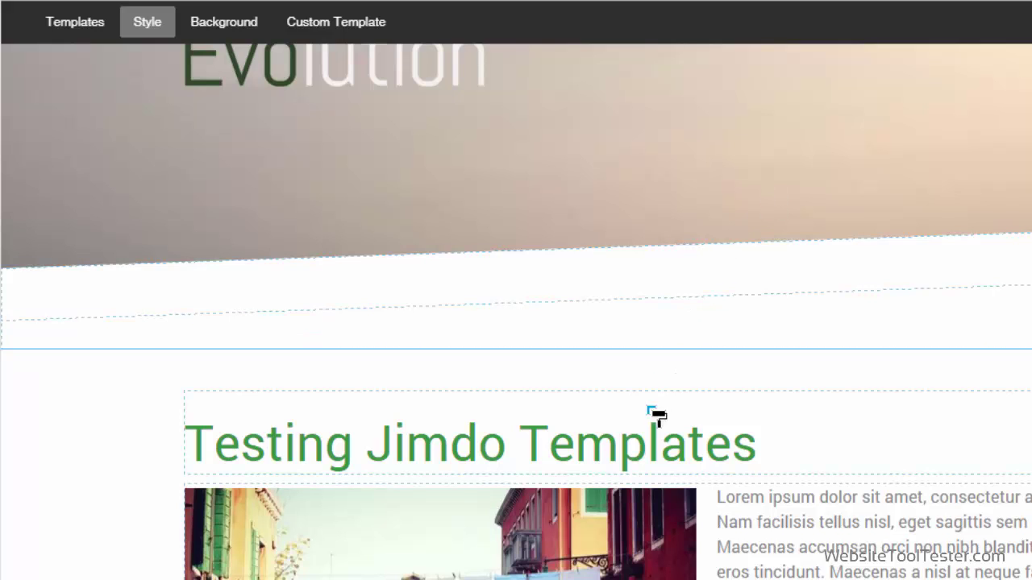
pyautogui.click(651, 441)
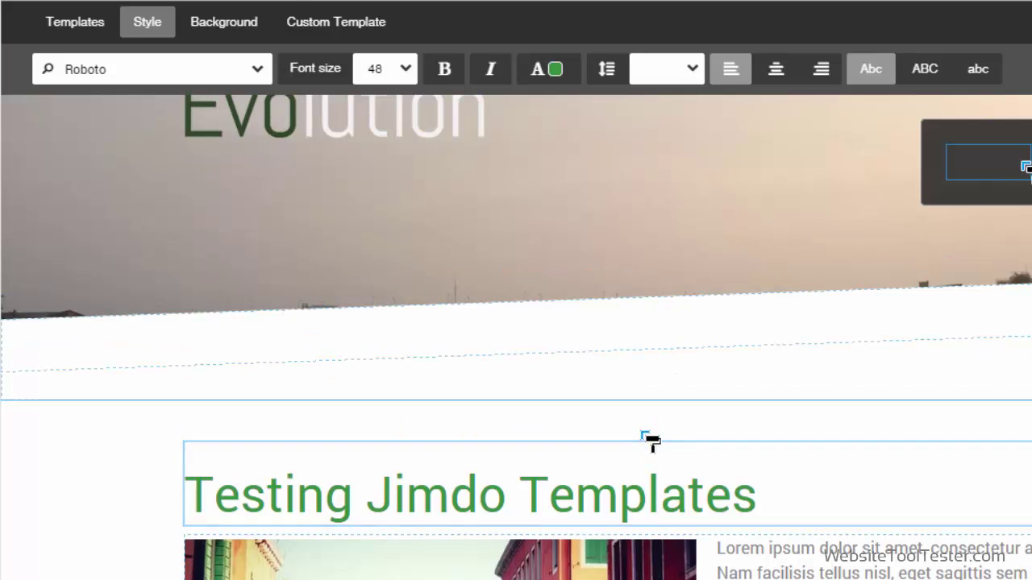
pyautogui.click(259, 71)
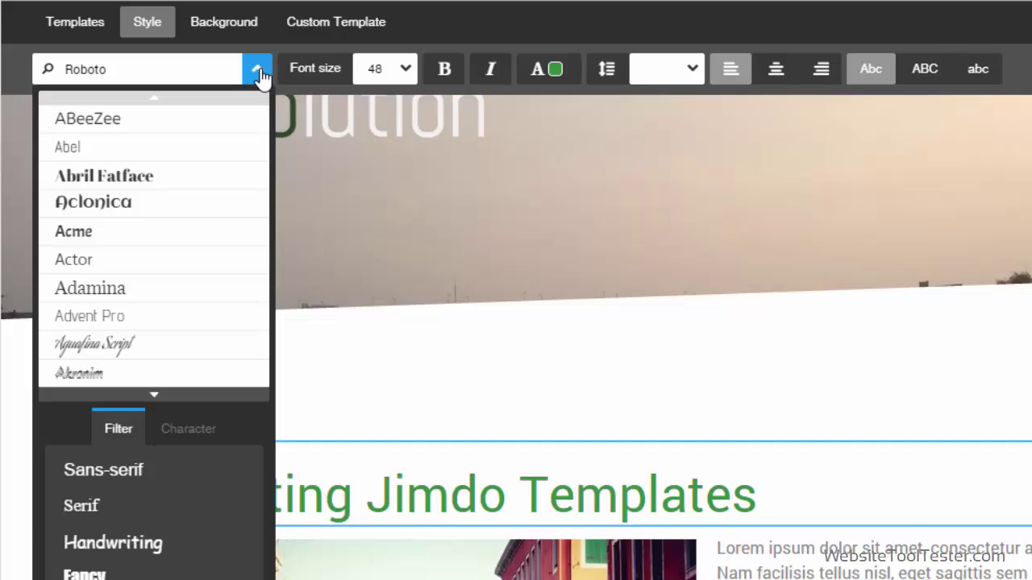
pyautogui.click(234, 149)
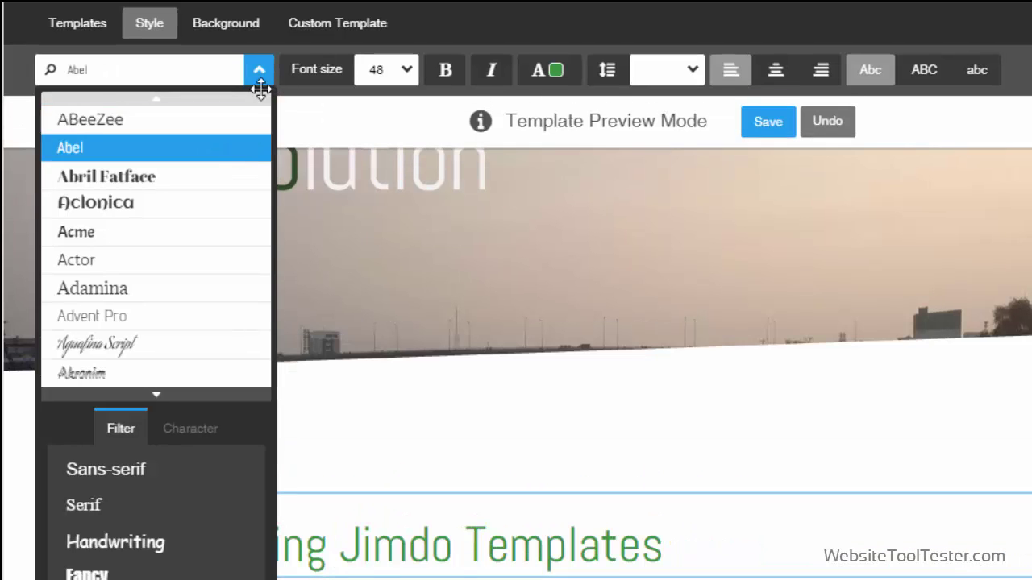
pyautogui.click(207, 262)
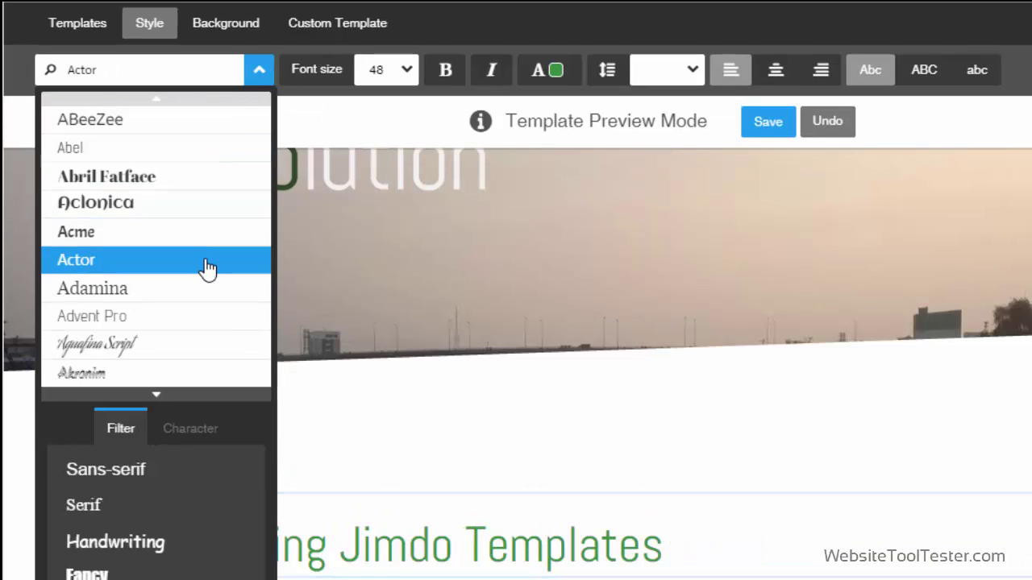
pyautogui.click(773, 130)
# - Try orange, peach and pale pink section backgrounds, then undo back to white
pyautogui.click(541, 339)
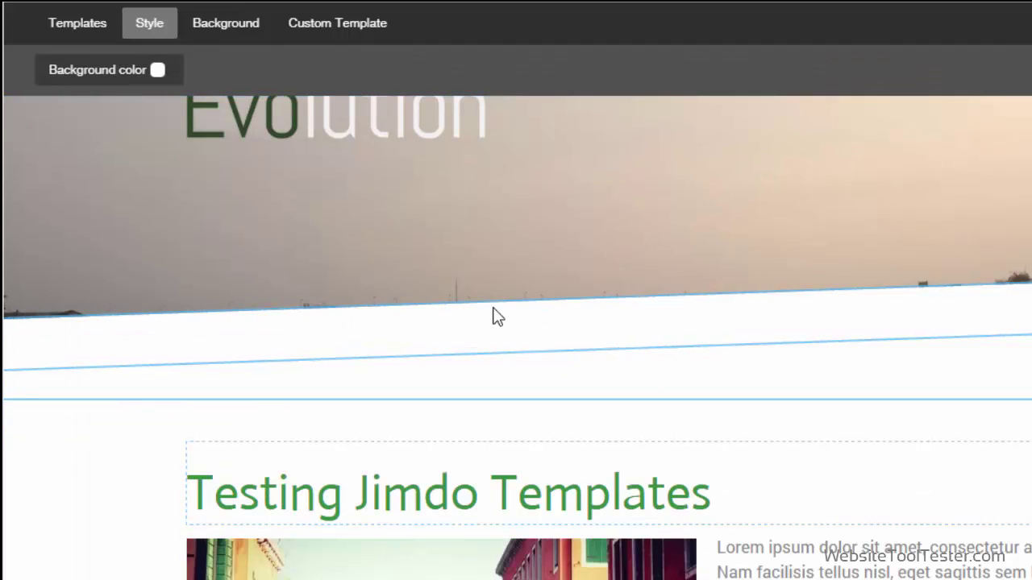
pyautogui.click(161, 73)
pyautogui.click(192, 126)
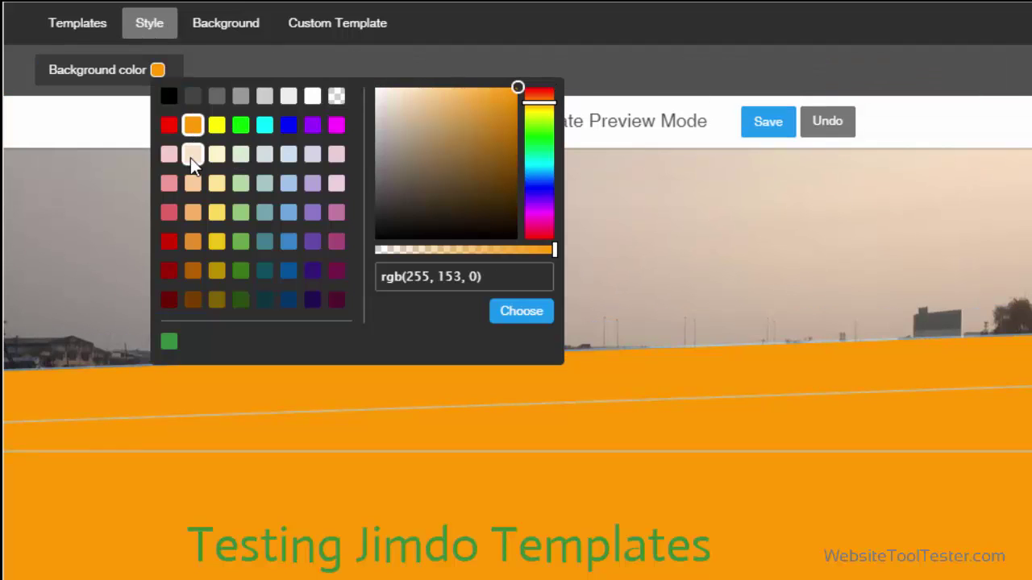
pyautogui.click(191, 155)
pyautogui.click(169, 154)
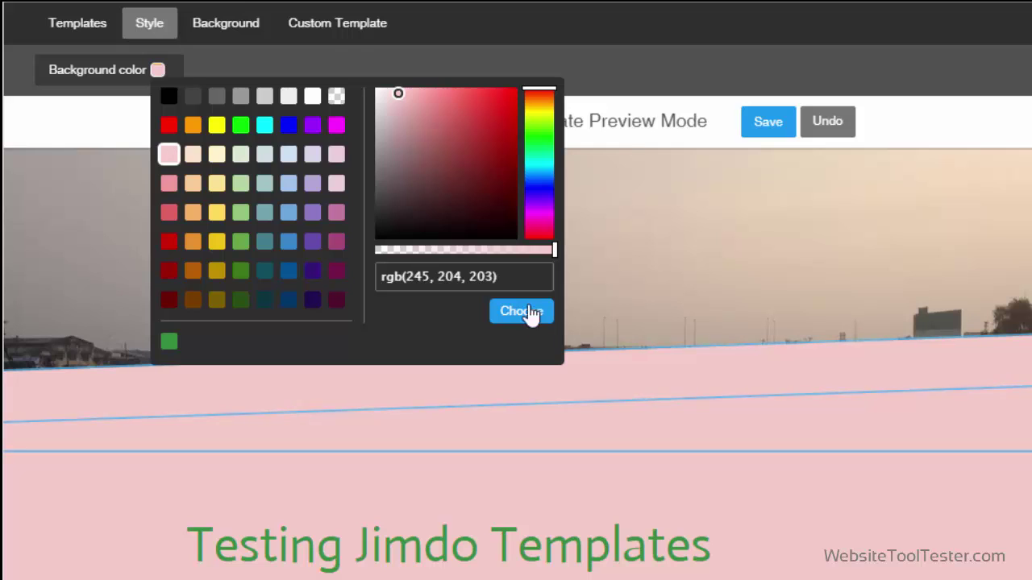
pyautogui.click(525, 314)
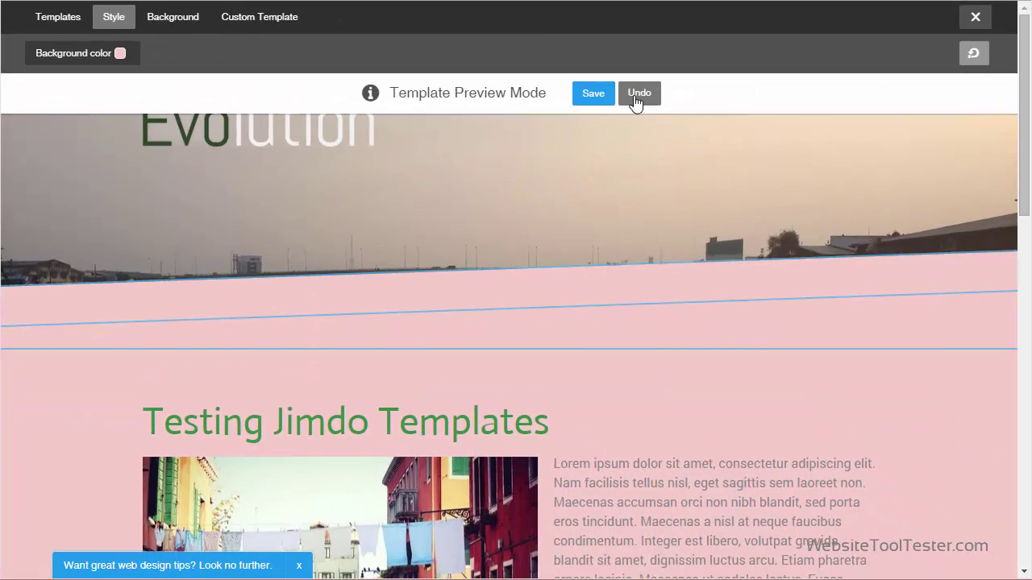
pyautogui.click(639, 93)
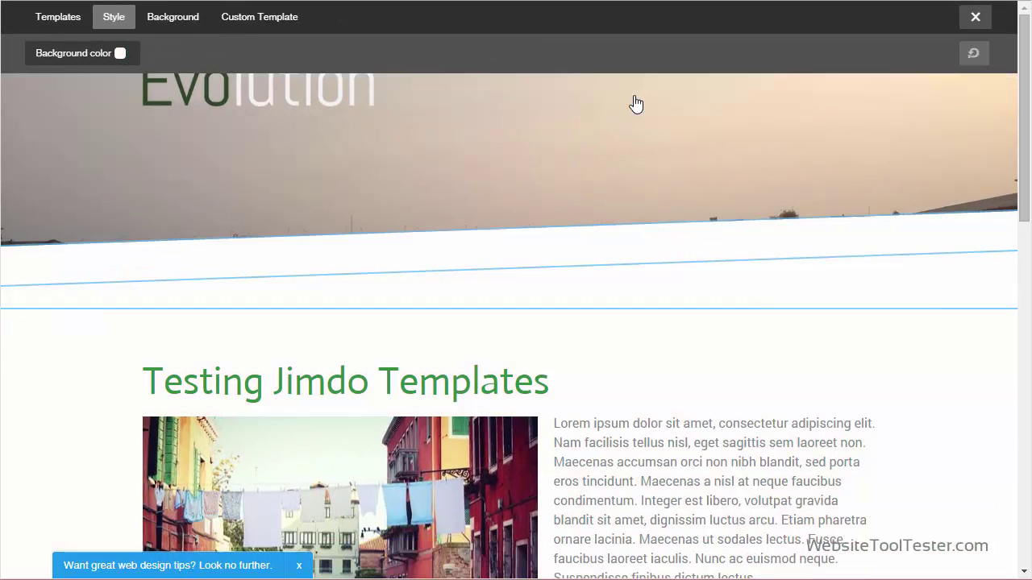
# - Close the style editor and start a new password-protected area in Settings
pyautogui.click(977, 24)
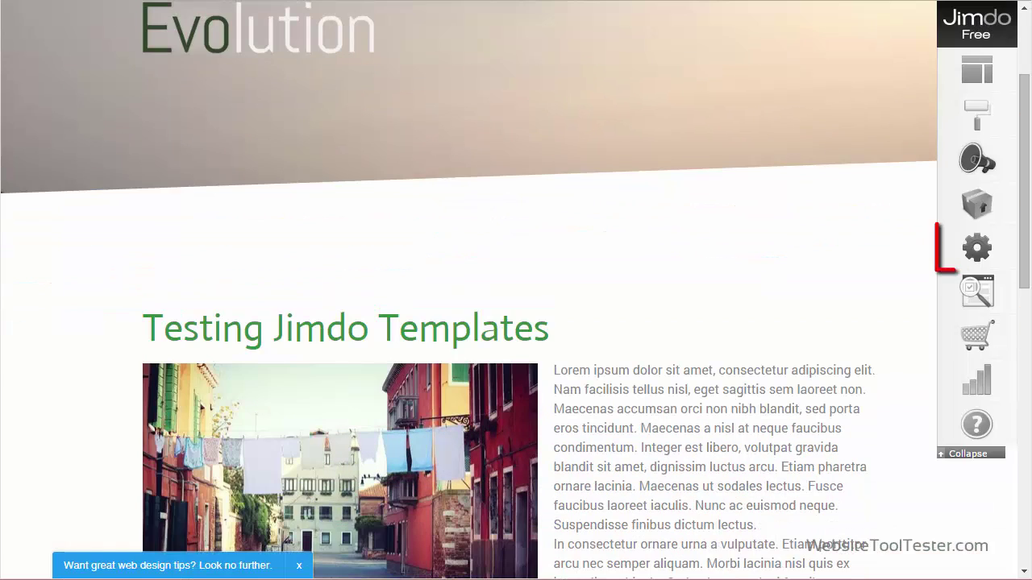
pyautogui.click(976, 247)
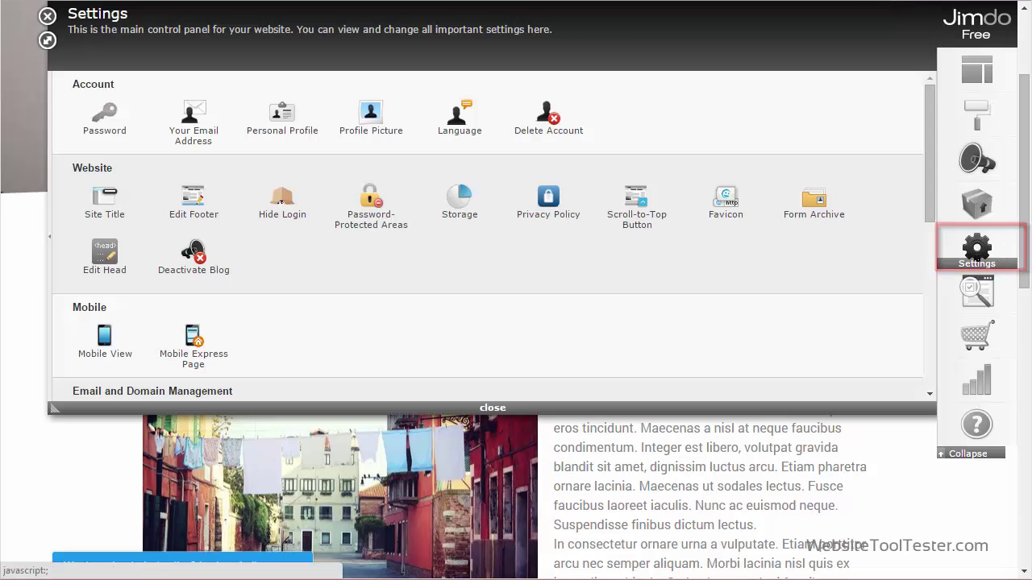
pyautogui.click(371, 202)
pyautogui.click(229, 179)
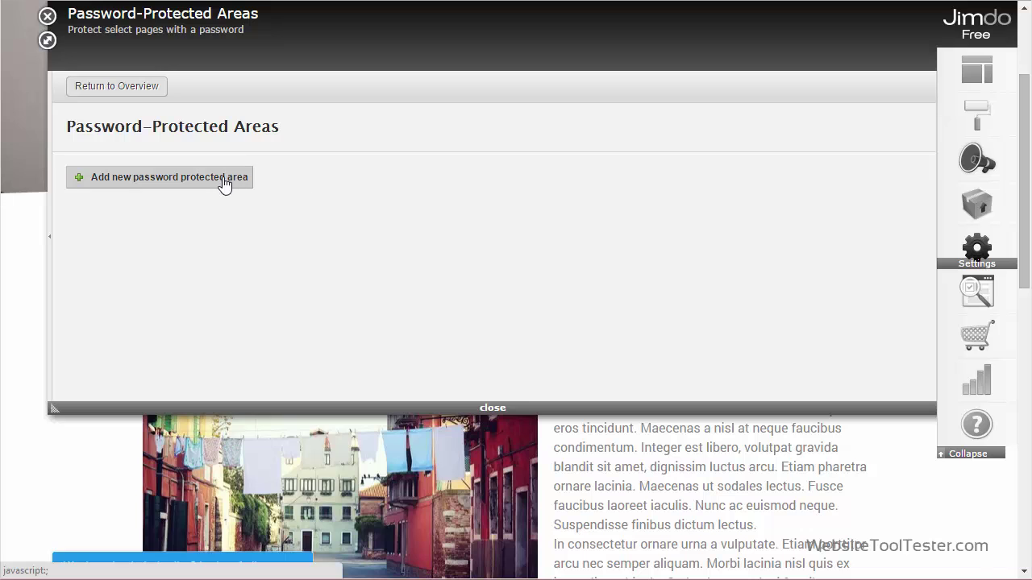
pyautogui.moveTo(932, 162); pyautogui.dragTo(919, 304)
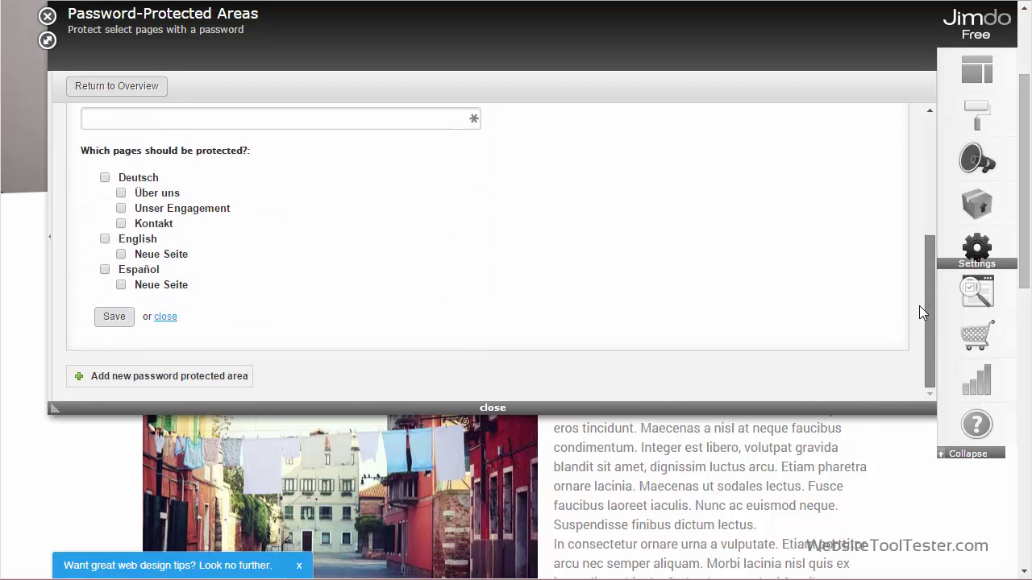
# - Return to the settings overview, scroll through the options, and close Settings
pyautogui.click(151, 89)
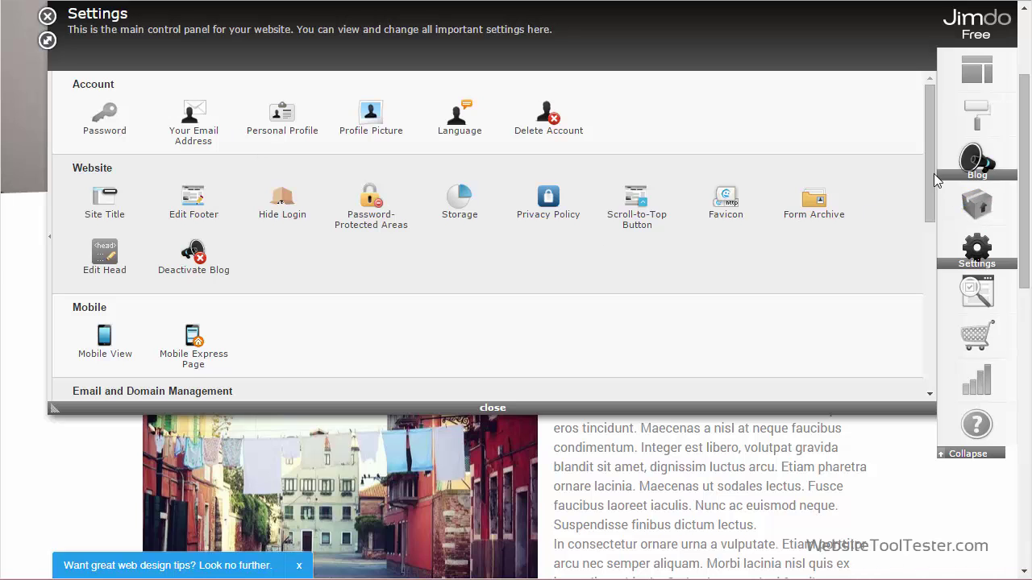
pyautogui.moveTo(928, 182); pyautogui.dragTo(937, 272)
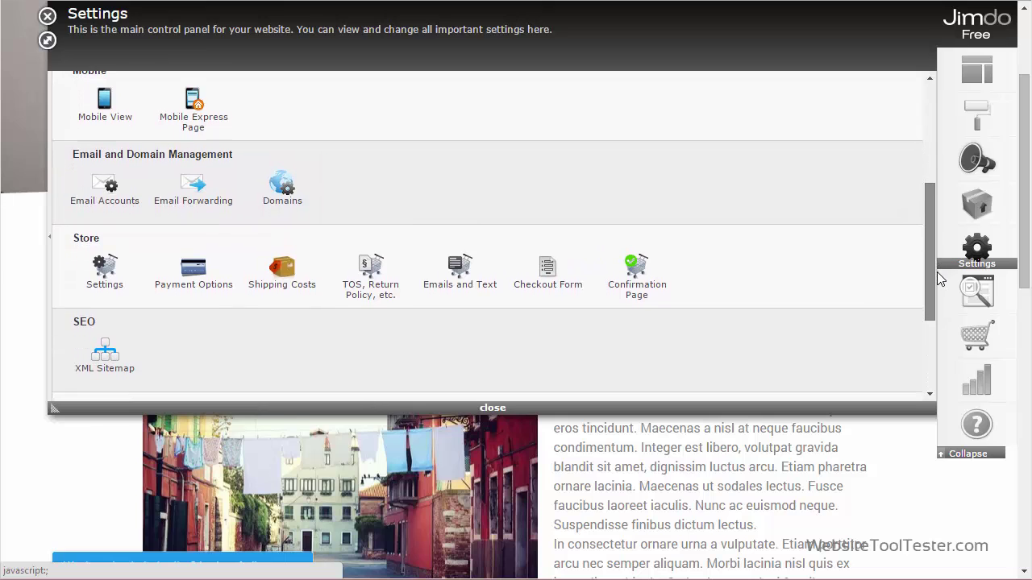
pyautogui.click(51, 17)
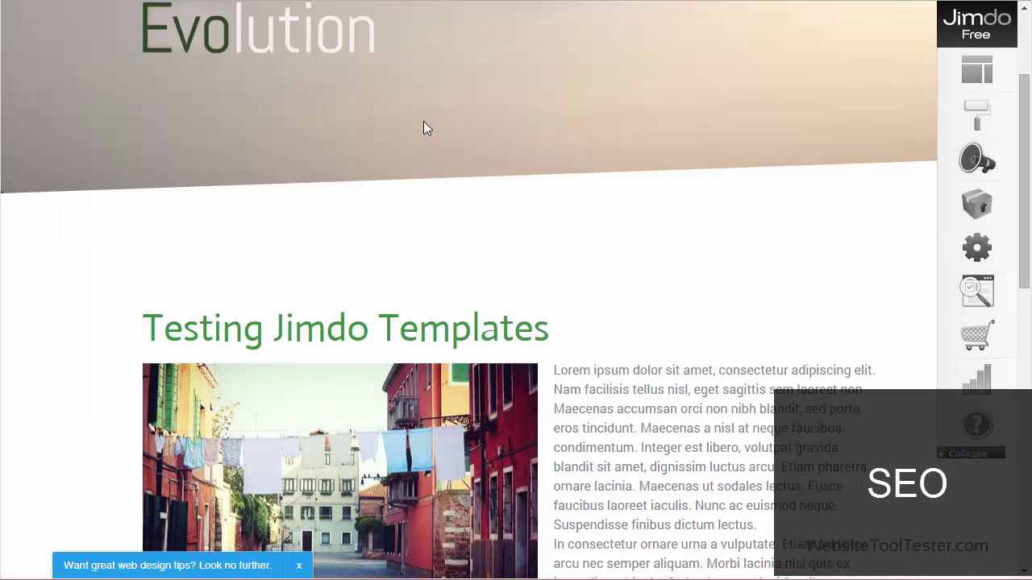
# - Open the SEO panel from the Jimdo sidebar
pyautogui.click(977, 291)
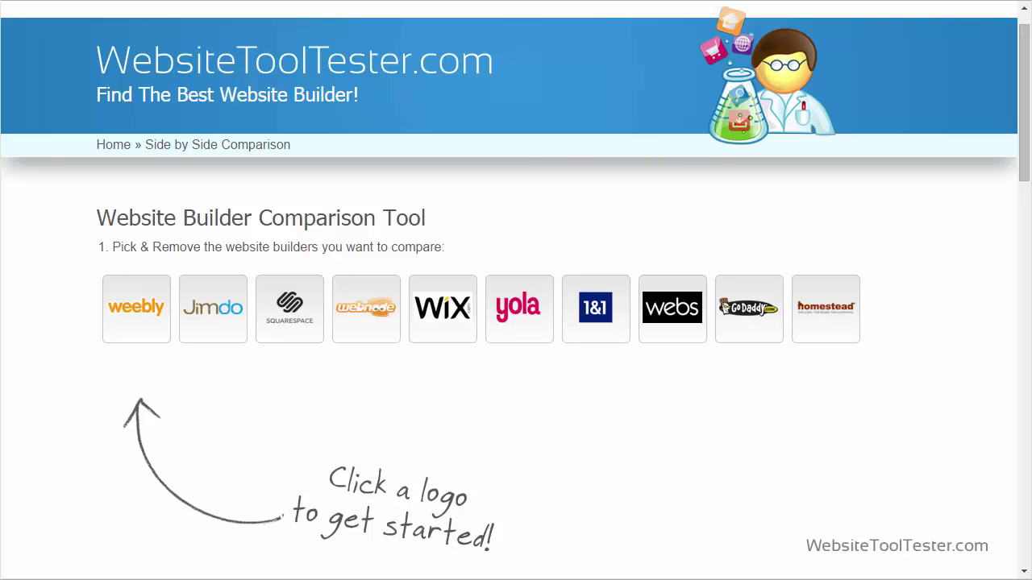
# - Select Weebly, Jimdo, Squarespace and Webnode, then scroll down the comparison results table
pyautogui.click(134, 319)
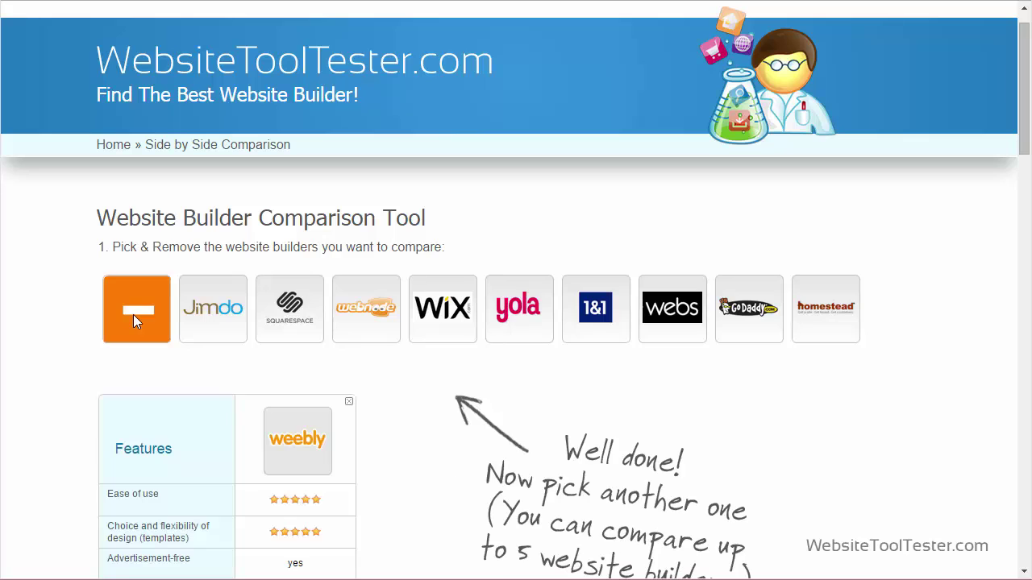
pyautogui.click(212, 308)
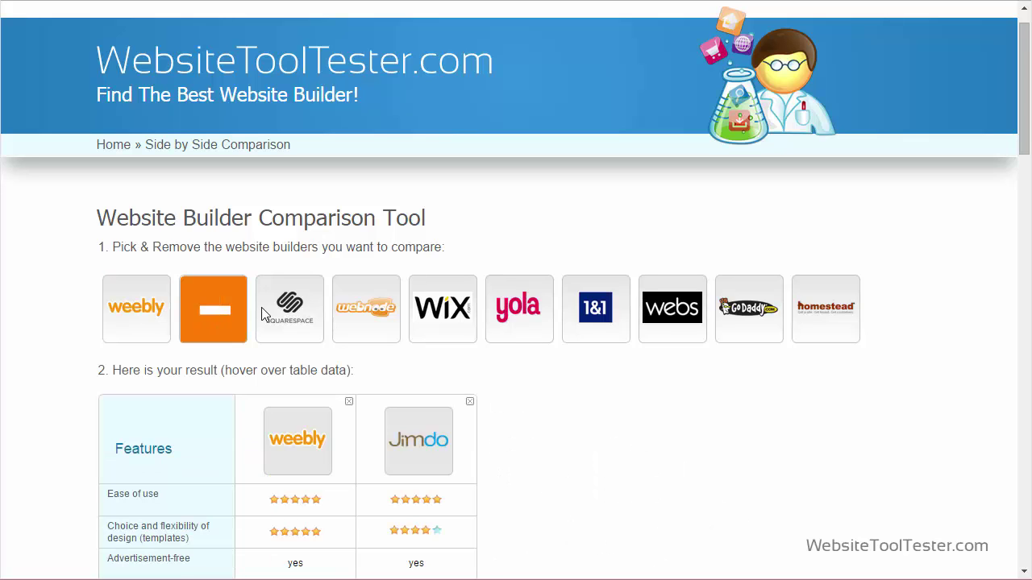
pyautogui.click(274, 305)
pyautogui.click(367, 309)
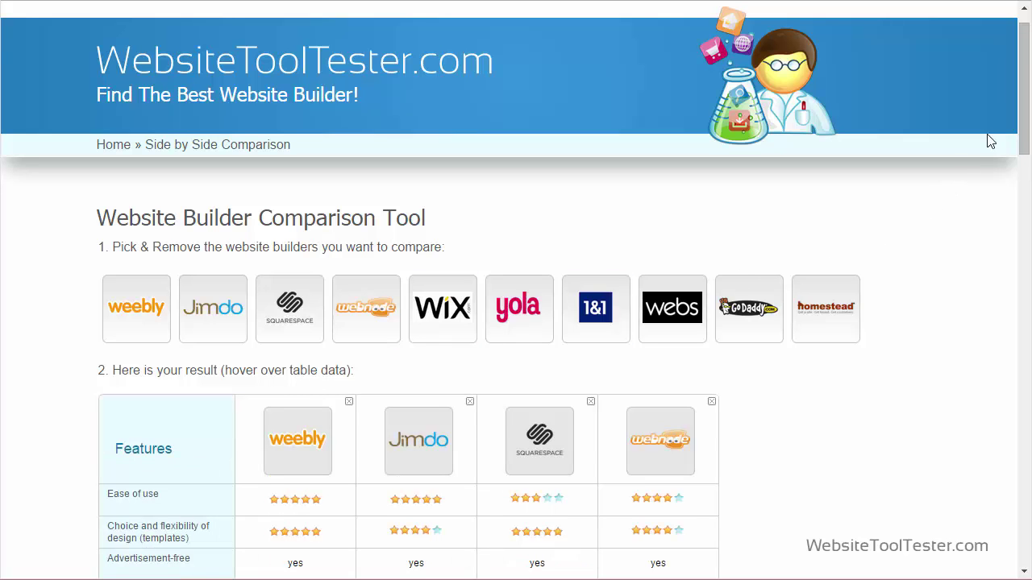
pyautogui.moveTo(1022, 123); pyautogui.dragTo(1006, 279)
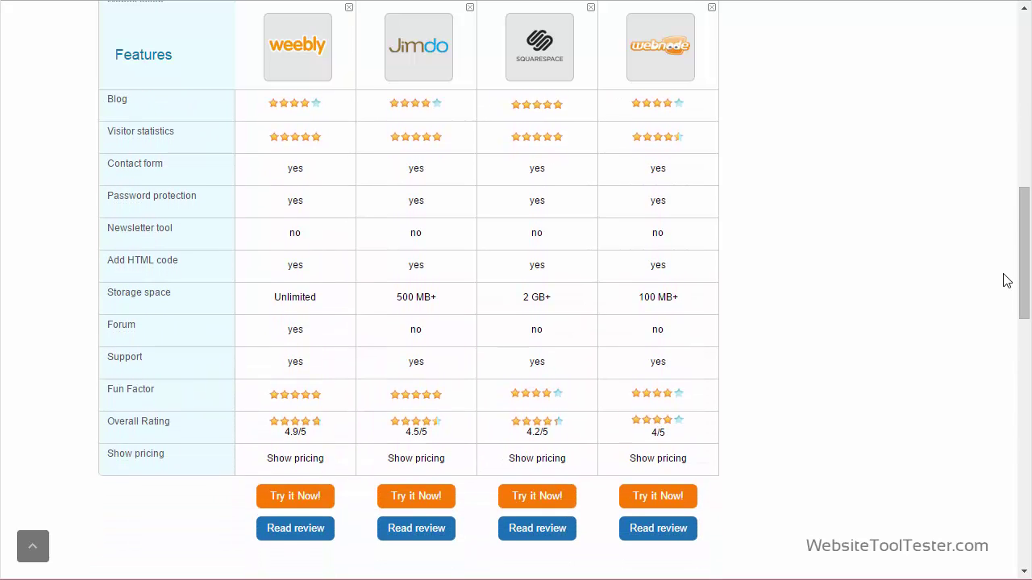